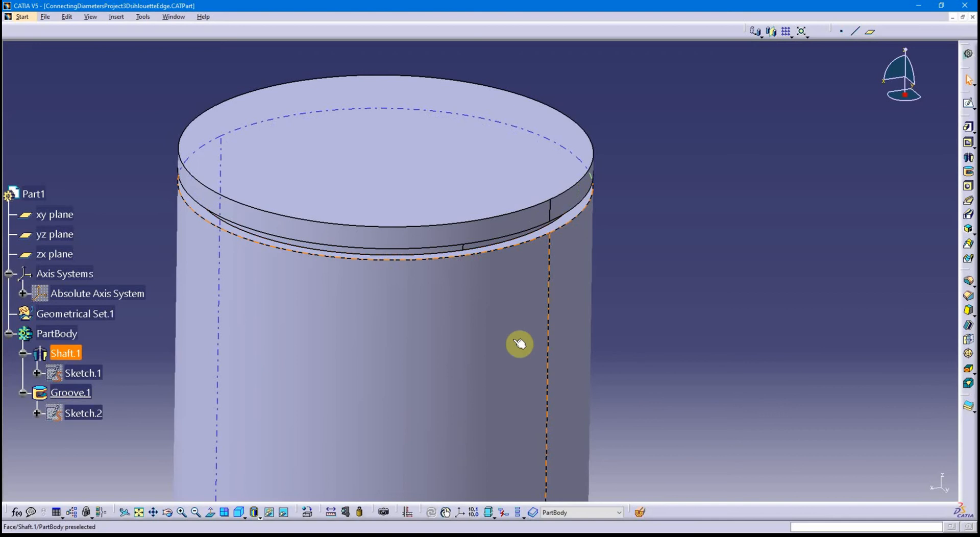
# Step: Examine the shaft's overall shape and its revolved profile in Sketch.1, ending back in the part view
pyautogui.moveTo(483, 383); pyautogui.dragTo(415, 313, button='middle')
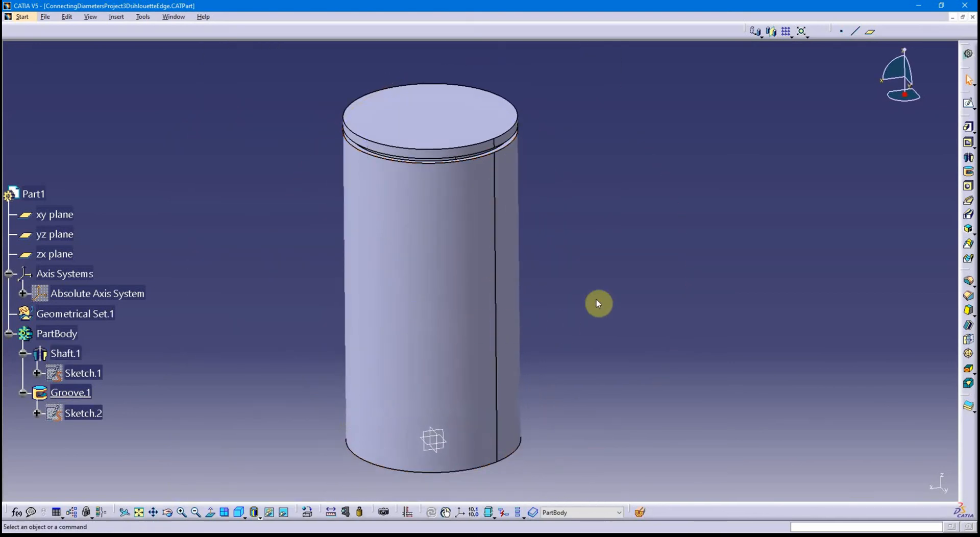
pyautogui.moveTo(552, 308); pyautogui.dragTo(526, 300, button='middle')
pyautogui.moveTo(338, 371); pyautogui.dragTo(408, 301, button='middle')
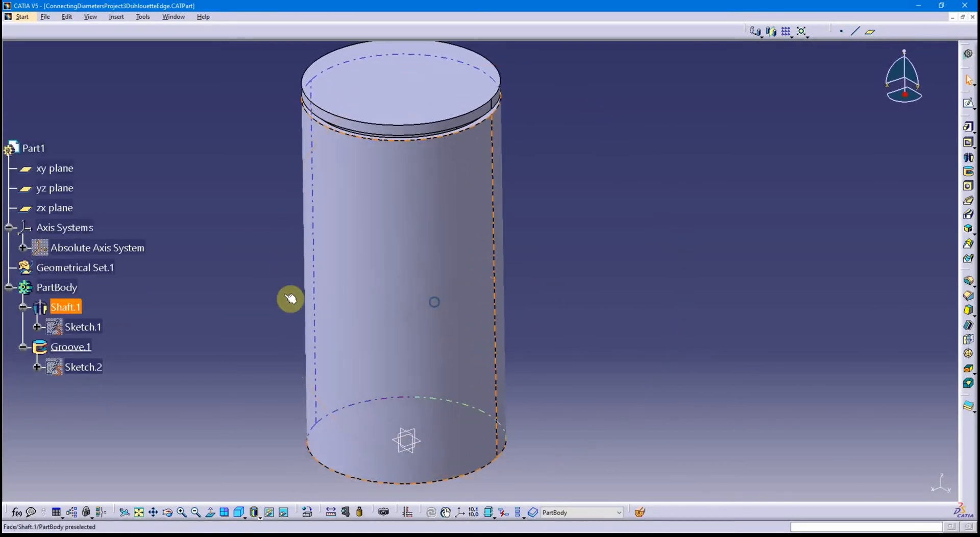
pyautogui.moveTo(227, 302)
pyautogui.mouseDown(button='middle')
pyautogui.moveTo(249, 333)
pyautogui.moveTo(231, 315)
pyautogui.mouseUp(button='middle')
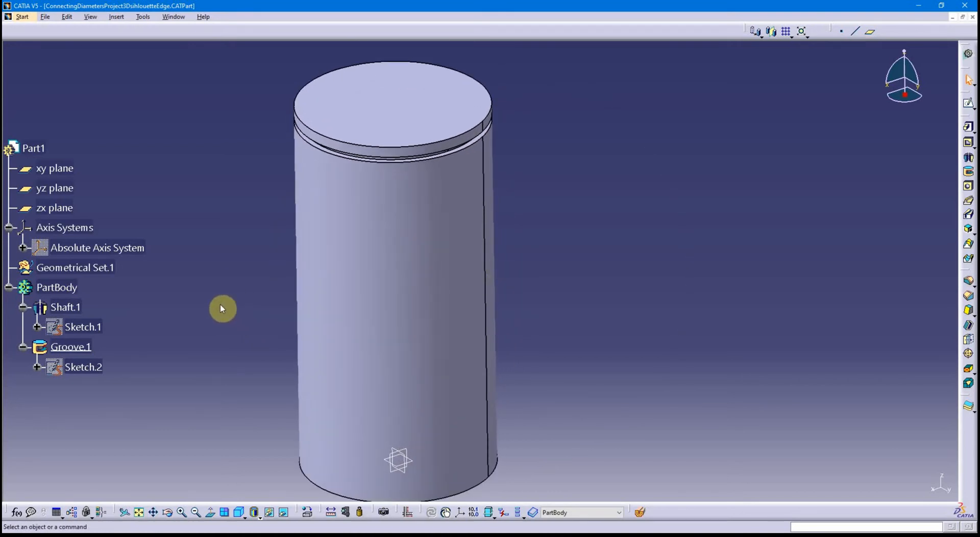
pyautogui.moveTo(200, 317); pyautogui.dragTo(181, 297, button='middle')
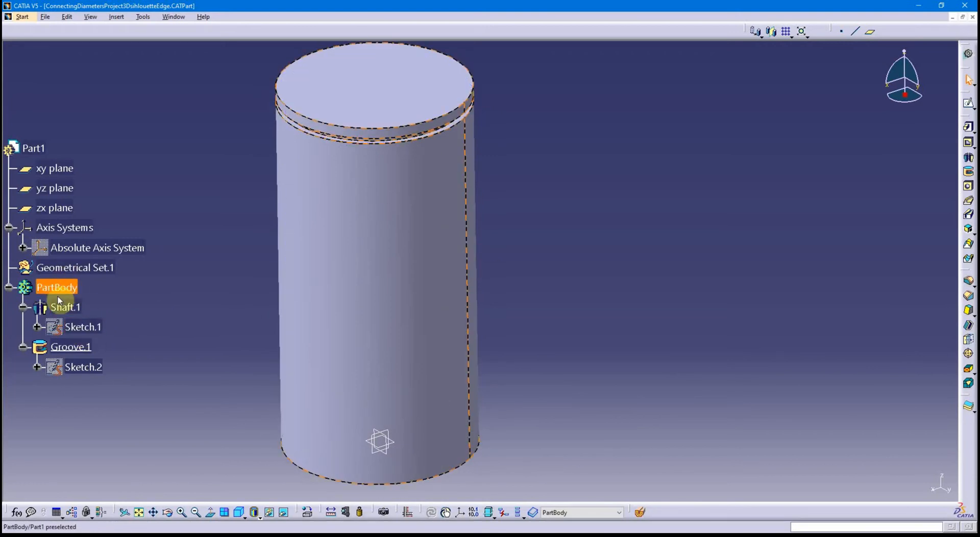
pyautogui.doubleClick(90, 328)
pyautogui.moveTo(414, 330)
pyautogui.mouseDown(button='middle')
pyautogui.moveTo(407, 305)
pyautogui.moveTo(411, 315)
pyautogui.mouseUp(button='middle')
pyautogui.moveTo(593, 327); pyautogui.dragTo(595, 373, button='middle')
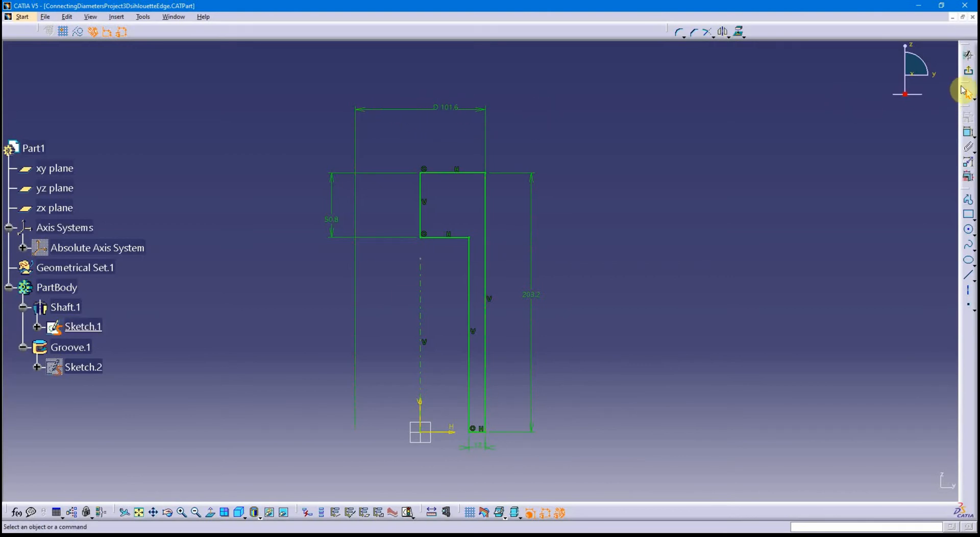
pyautogui.click(969, 55)
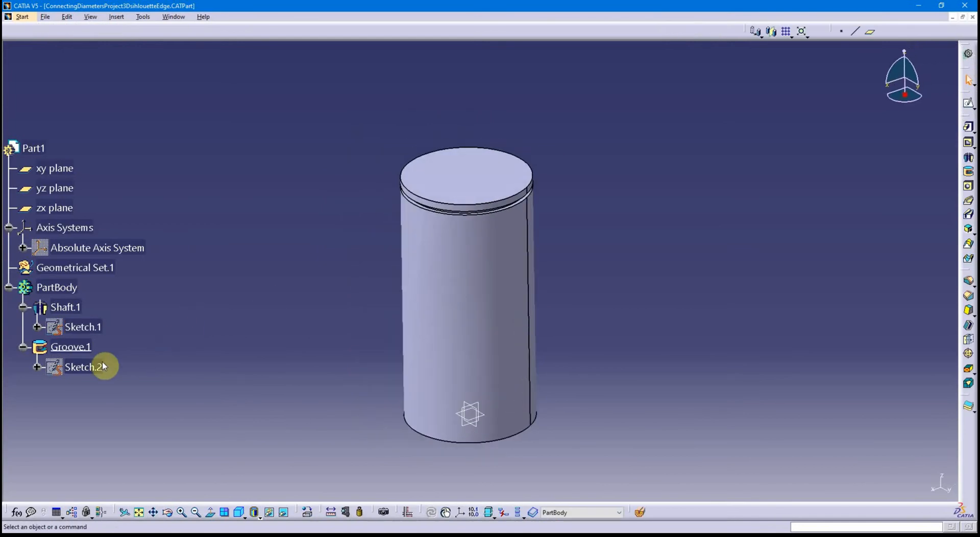
# Step: Open the groove's Sketch.2 and move the small rectangular profile inward from the shaft's outer edge
pyautogui.doubleClick(95, 366)
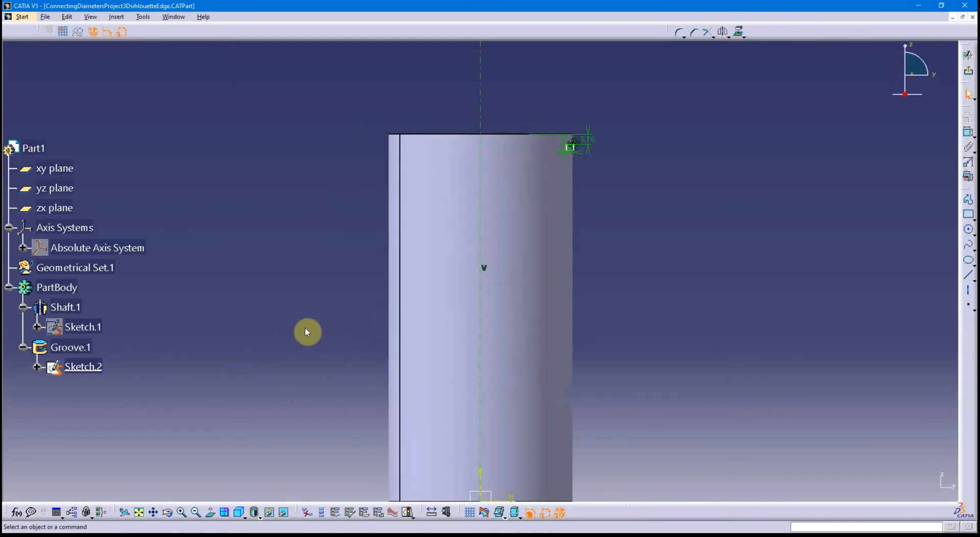
pyautogui.moveTo(307, 331)
pyautogui.mouseDown(button='middle')
pyautogui.moveTo(237, 306)
pyautogui.moveTo(243, 324)
pyautogui.mouseUp(button='middle')
pyautogui.click(237, 307)
pyautogui.moveTo(347, 263)
pyautogui.mouseDown(button='middle')
pyautogui.moveTo(287, 344)
pyautogui.moveTo(313, 252)
pyautogui.moveTo(454, 350)
pyautogui.moveTo(460, 247)
pyautogui.mouseUp(button='middle')
pyautogui.click(286, 343)
pyautogui.click(455, 350)
pyautogui.moveTo(455, 280); pyautogui.dragTo(507, 298, button='middle')
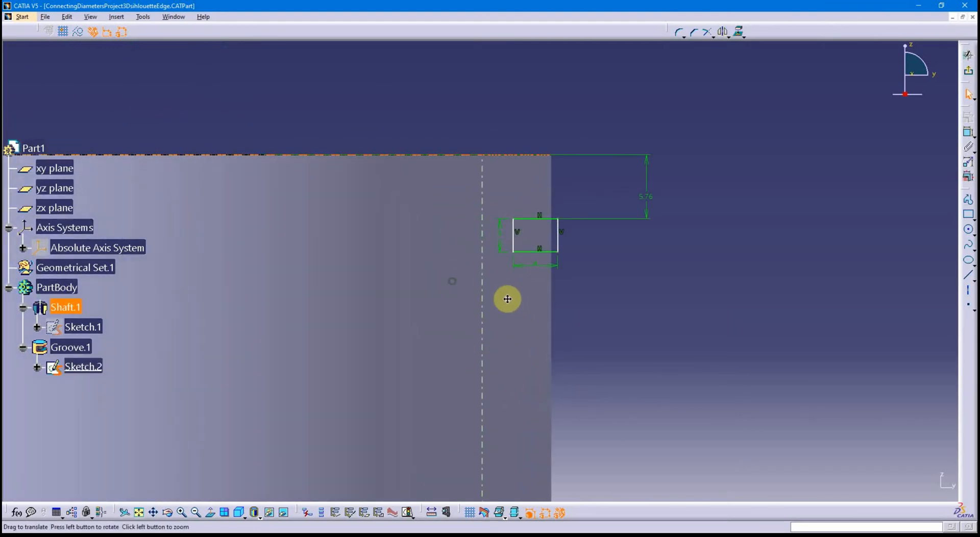
pyautogui.moveTo(507, 240); pyautogui.dragTo(499, 239)
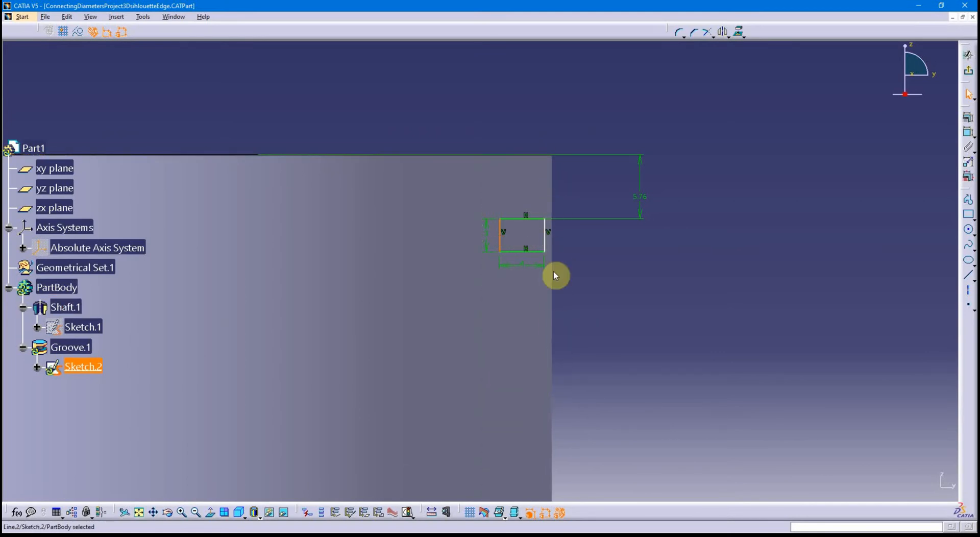
# Step: Examine the groove rectangle's position relative to the shaft's outer edge, both obliquely and normal to the sketch plane
pyautogui.scroll(1, 555, 379)
pyautogui.scroll(-1, 559, 363)
pyautogui.moveTo(558, 384); pyautogui.dragTo(560, 368, button='middle')
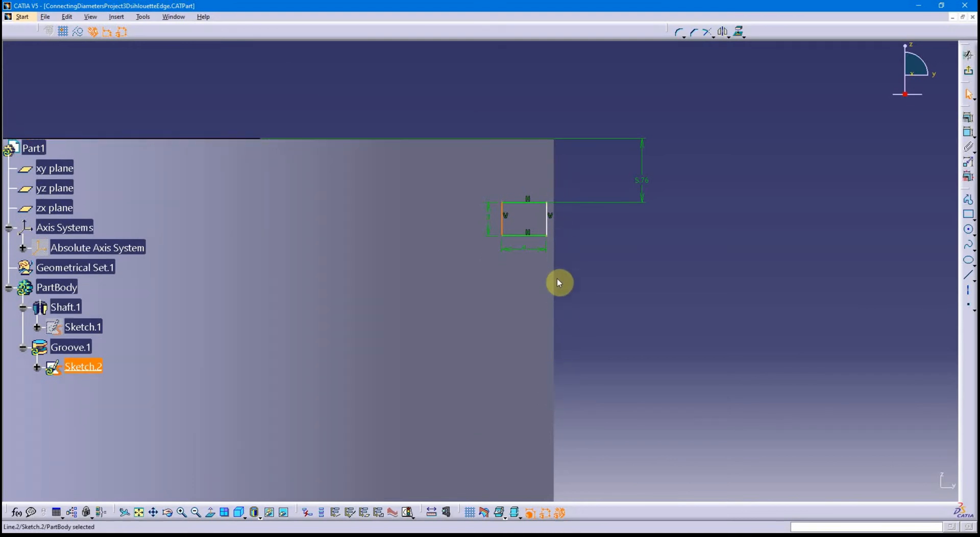
pyautogui.moveTo(558, 333)
pyautogui.mouseDown(button='middle')
pyautogui.moveTo(557, 252)
pyautogui.moveTo(475, 289)
pyautogui.moveTo(492, 250)
pyautogui.mouseUp(button='middle')
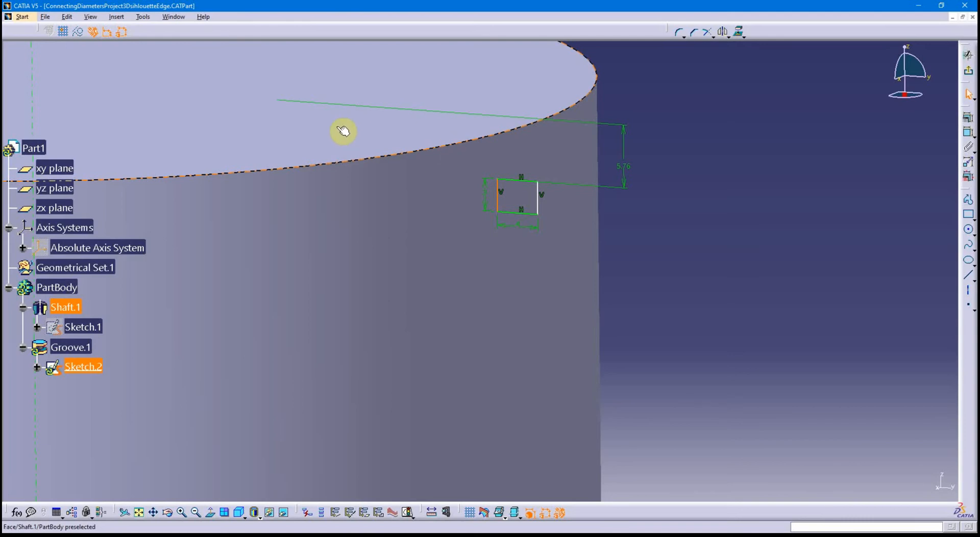
pyautogui.moveTo(351, 136)
pyautogui.mouseDown(button='middle')
pyautogui.moveTo(376, 155)
pyautogui.moveTo(437, 153)
pyautogui.moveTo(400, 368)
pyautogui.moveTo(409, 414)
pyautogui.moveTo(457, 29)
pyautogui.moveTo(540, 419)
pyautogui.moveTo(565, 221)
pyautogui.mouseUp(button='middle')
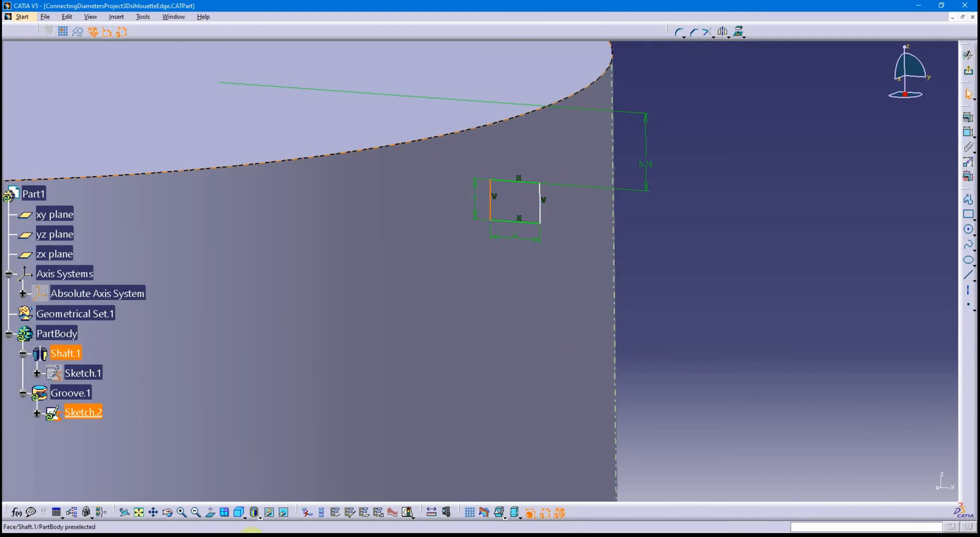
pyautogui.click(211, 513)
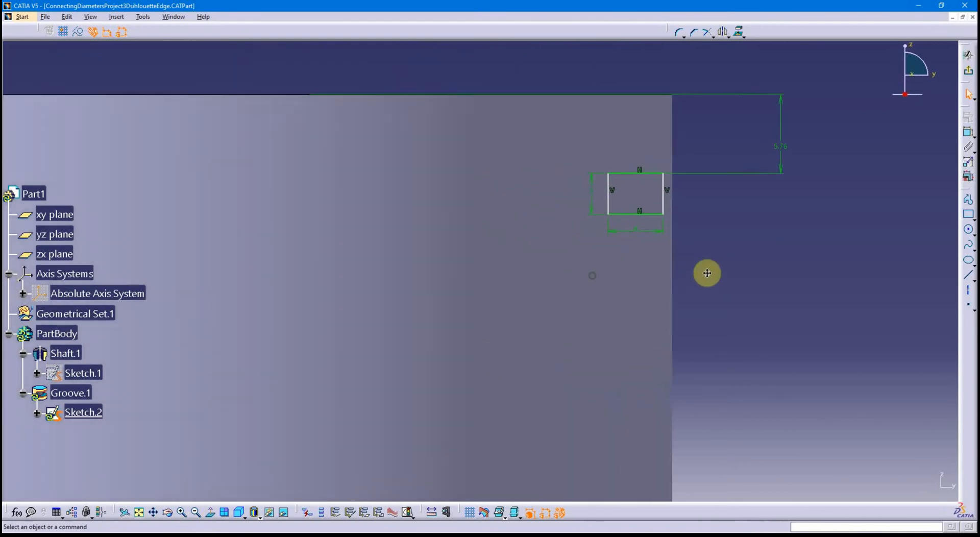
pyautogui.moveTo(707, 274); pyautogui.dragTo(713, 328, button='middle')
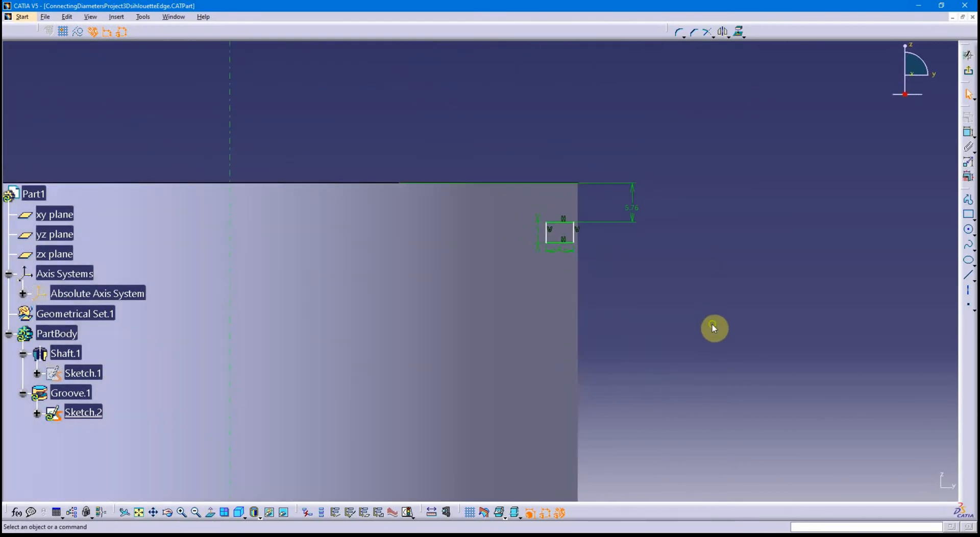
pyautogui.moveTo(652, 335); pyautogui.dragTo(889, 253, button='middle')
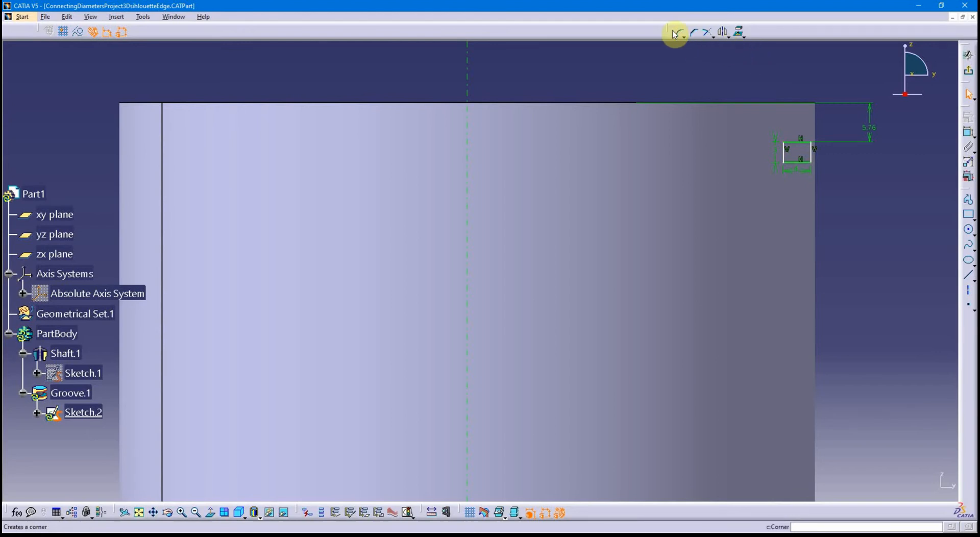
# Step: Detach the 3D projection commands so they all stay displayed beside the sketch operation commands
pyautogui.moveTo(673, 30)
pyautogui.mouseDown()
pyautogui.moveTo(664, 75)
pyautogui.moveTo(681, 29)
pyautogui.moveTo(674, 36)
pyautogui.mouseUp()
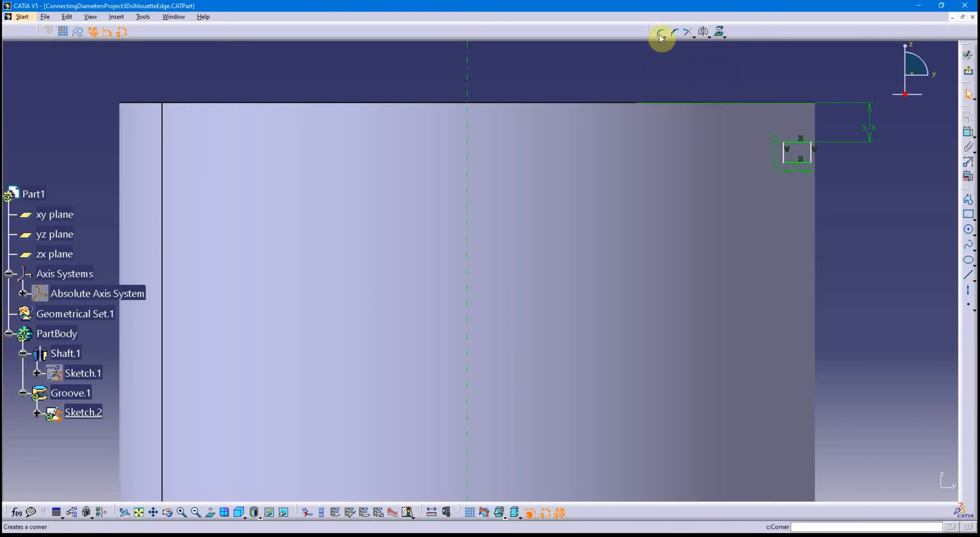
pyautogui.click(721, 35)
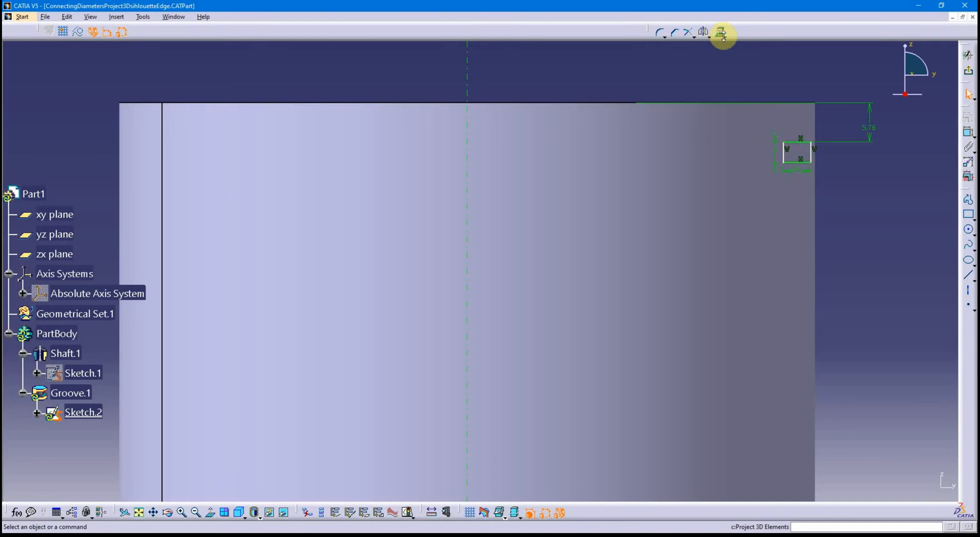
pyautogui.click(724, 38)
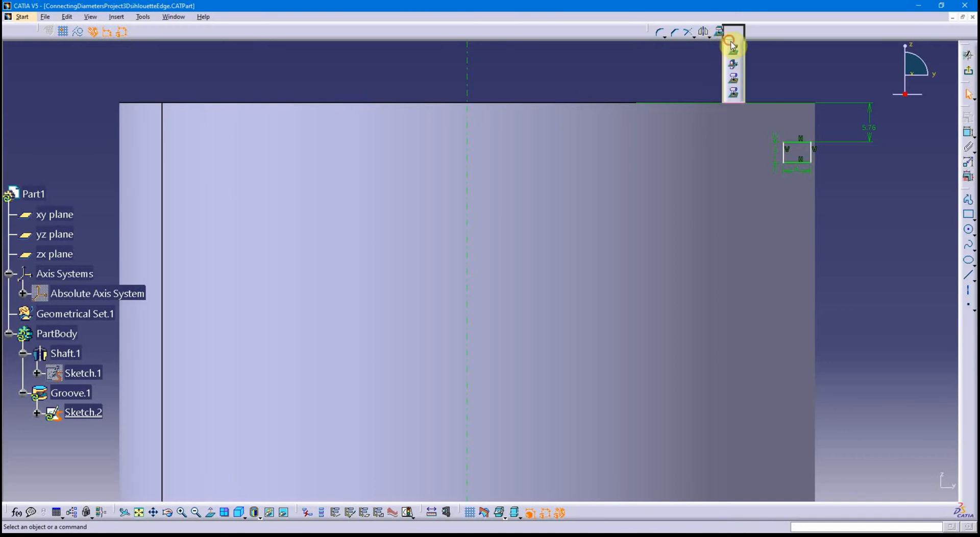
pyautogui.moveTo(731, 45); pyautogui.dragTo(756, 30)
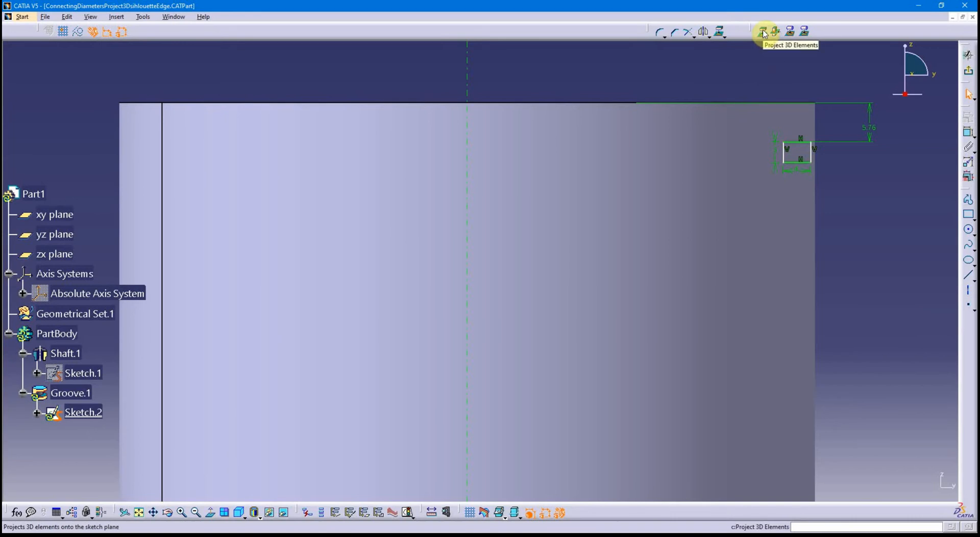
# Step: Project the silhouette edges of the shaft's outer cylindrical face onto the plane of Sketch.2
pyautogui.click(791, 32)
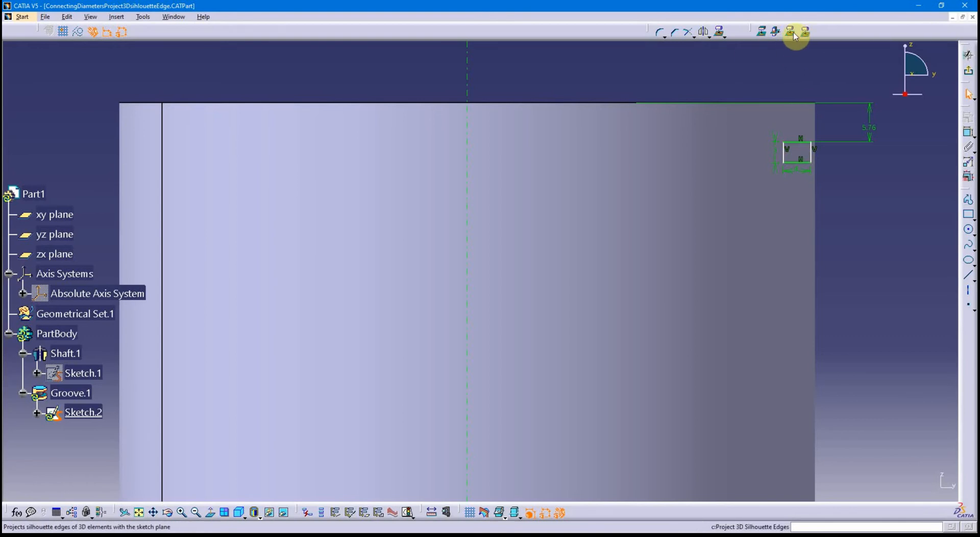
pyautogui.moveTo(716, 78)
pyautogui.mouseDown(button='middle')
pyautogui.moveTo(709, 59)
pyautogui.moveTo(727, 70)
pyautogui.mouseUp(button='middle')
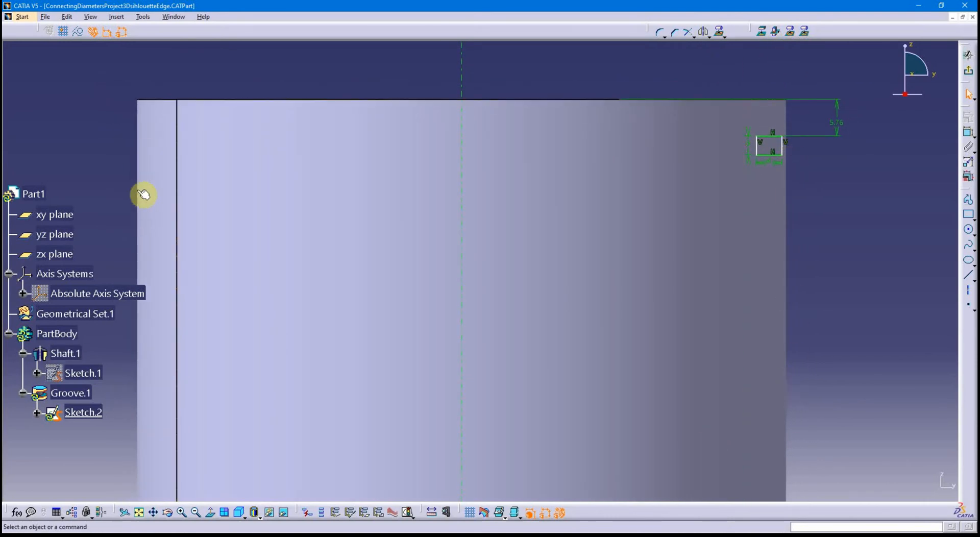
pyautogui.moveTo(216, 391); pyautogui.dragTo(278, 366, button='middle')
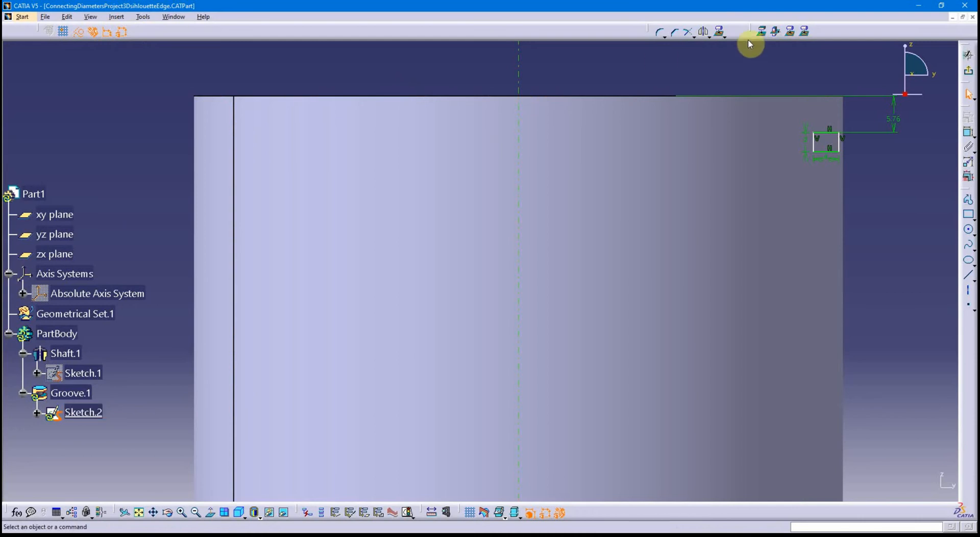
pyautogui.click(806, 32)
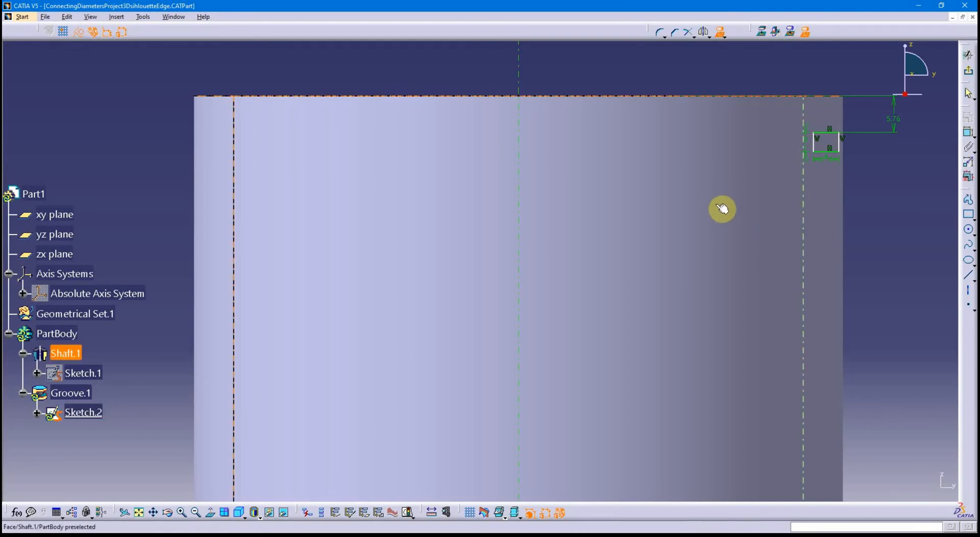
pyautogui.click(740, 242)
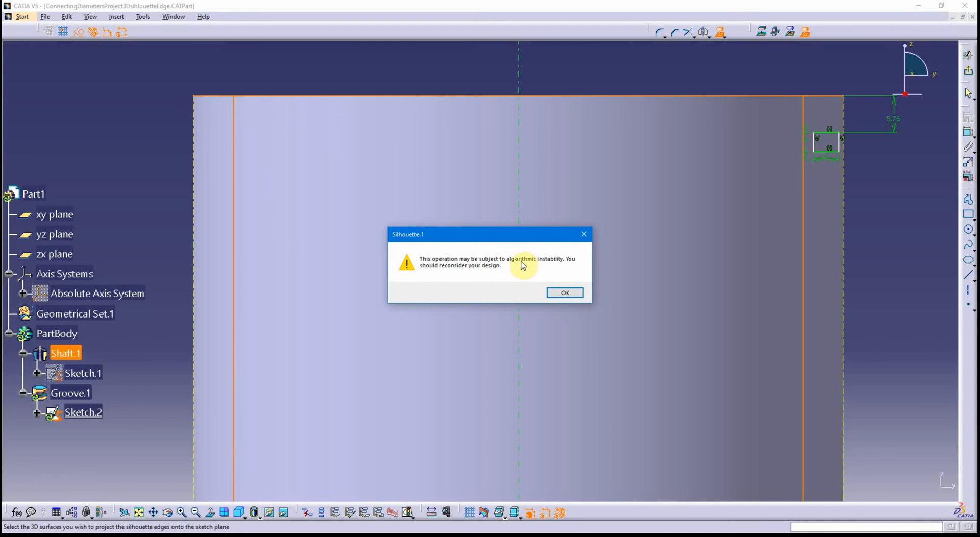
pyautogui.click(566, 293)
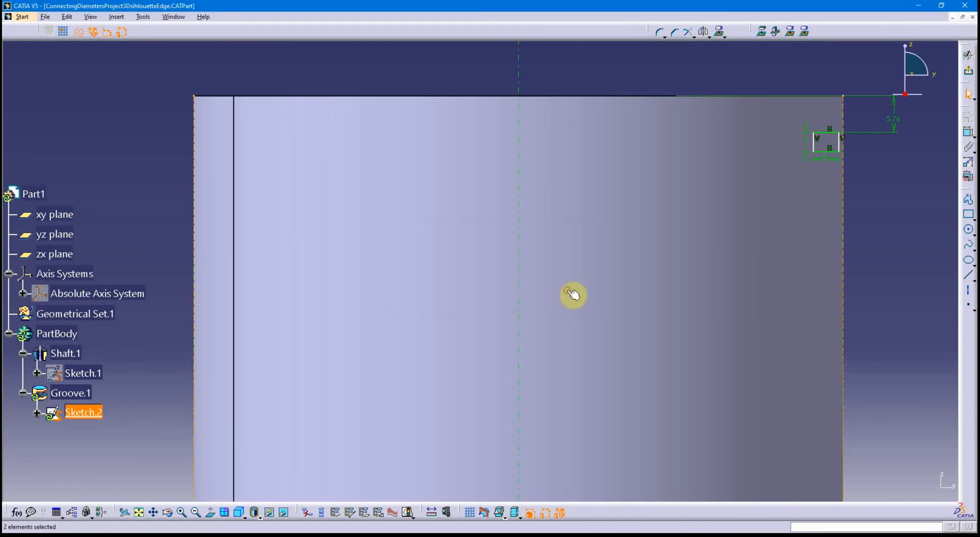
# Step: Inspect the projected silhouette edges along the shaft's full height, including its hollow lower end
pyautogui.moveTo(898, 261)
pyautogui.mouseDown(button='middle')
pyautogui.moveTo(848, 251)
pyautogui.moveTo(781, 337)
pyautogui.moveTo(587, 342)
pyautogui.moveTo(591, 294)
pyautogui.moveTo(700, 256)
pyautogui.moveTo(659, 291)
pyautogui.moveTo(657, 276)
pyautogui.moveTo(669, 261)
pyautogui.moveTo(670, 343)
pyautogui.moveTo(622, 330)
pyautogui.moveTo(739, 211)
pyautogui.mouseUp(button='middle')
pyautogui.moveTo(745, 223); pyautogui.dragTo(752, 253, button='middle')
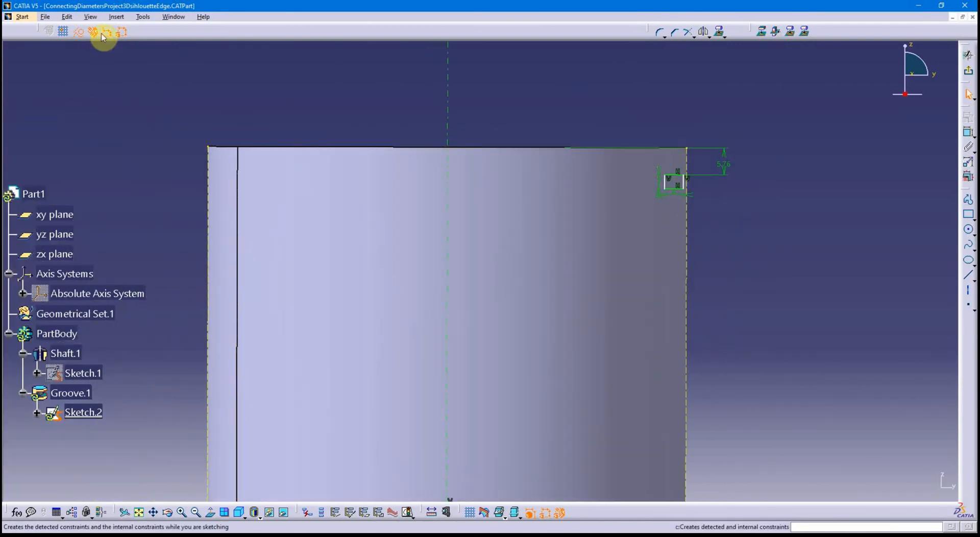
pyautogui.moveTo(476, 231); pyautogui.dragTo(350, 265, button='middle')
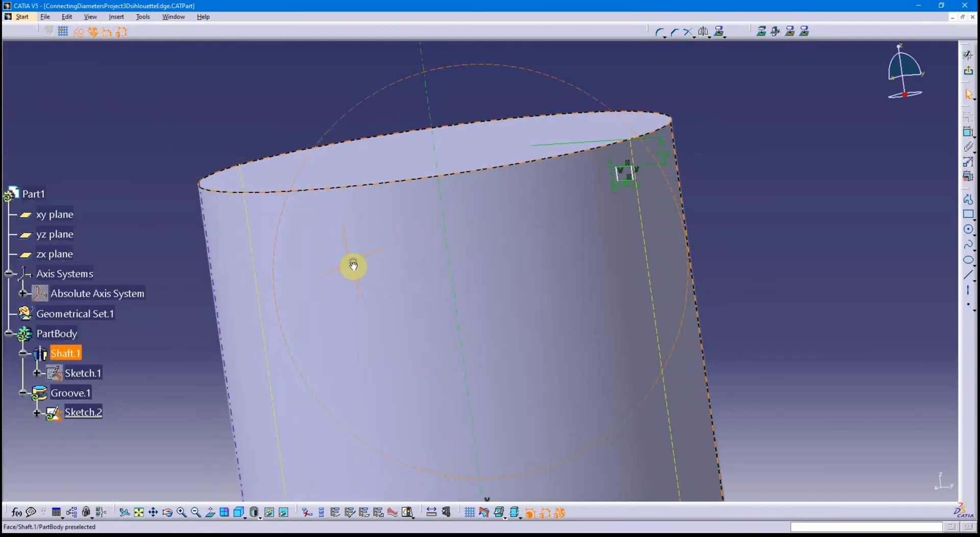
pyautogui.moveTo(621, 339); pyautogui.dragTo(485, 325, button='middle')
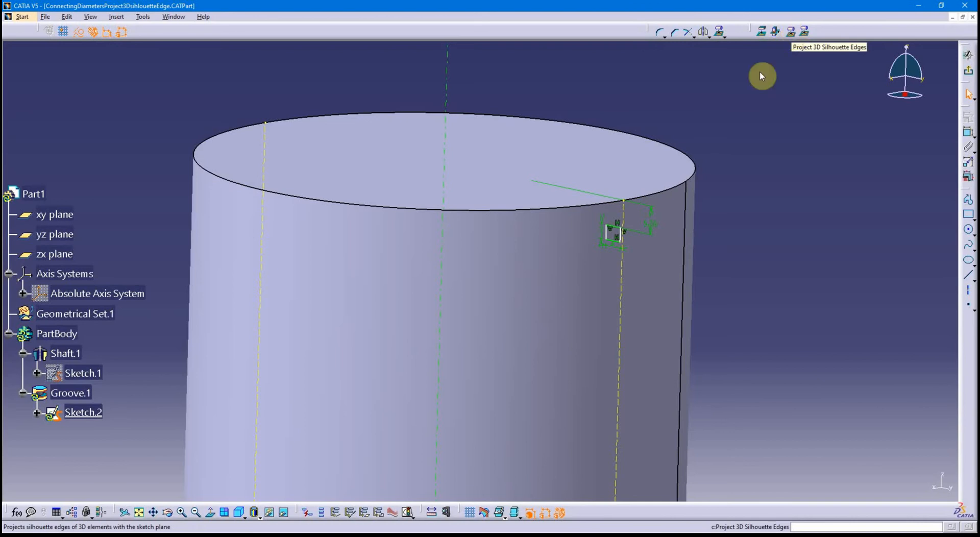
pyautogui.moveTo(481, 396); pyautogui.dragTo(569, 180, button='middle')
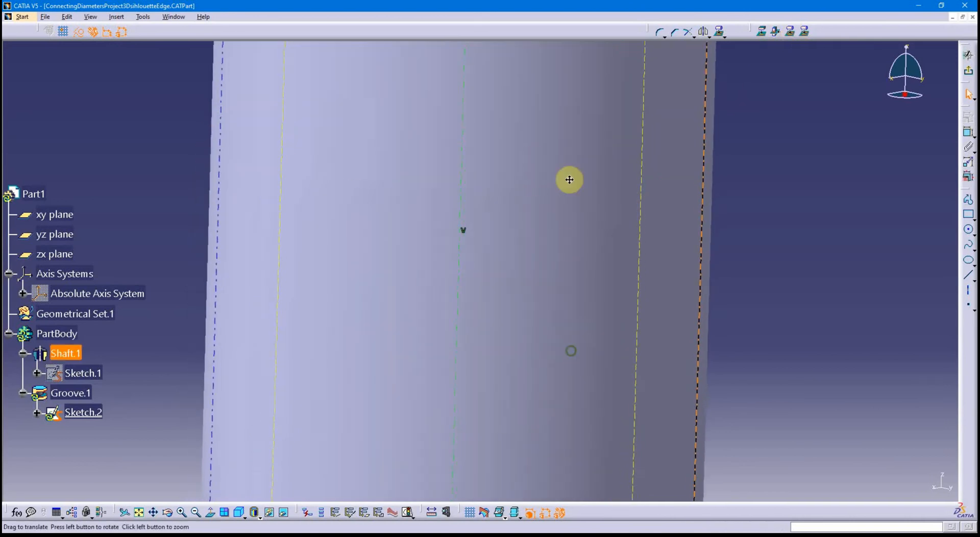
pyautogui.moveTo(526, 438); pyautogui.dragTo(524, 316, button='middle')
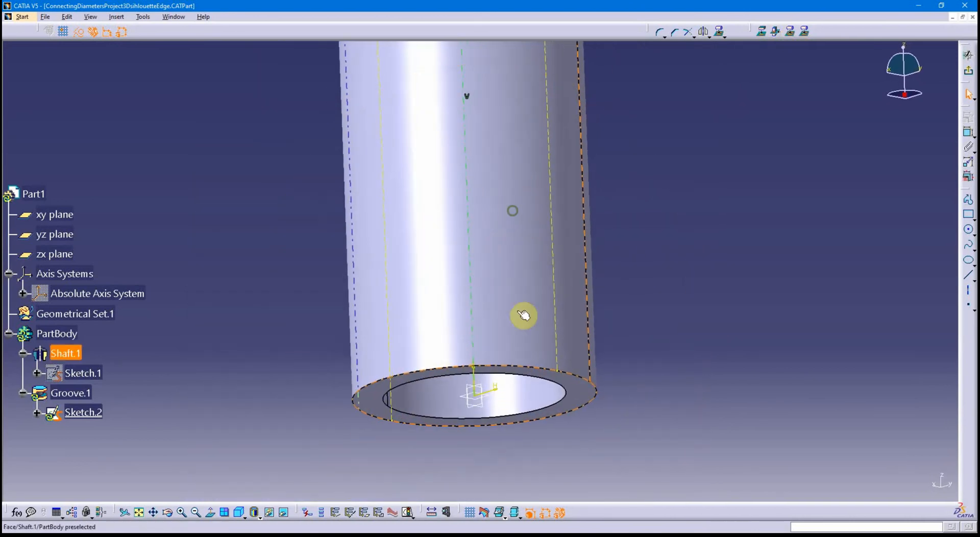
pyautogui.moveTo(504, 254); pyautogui.dragTo(560, 261, button='middle')
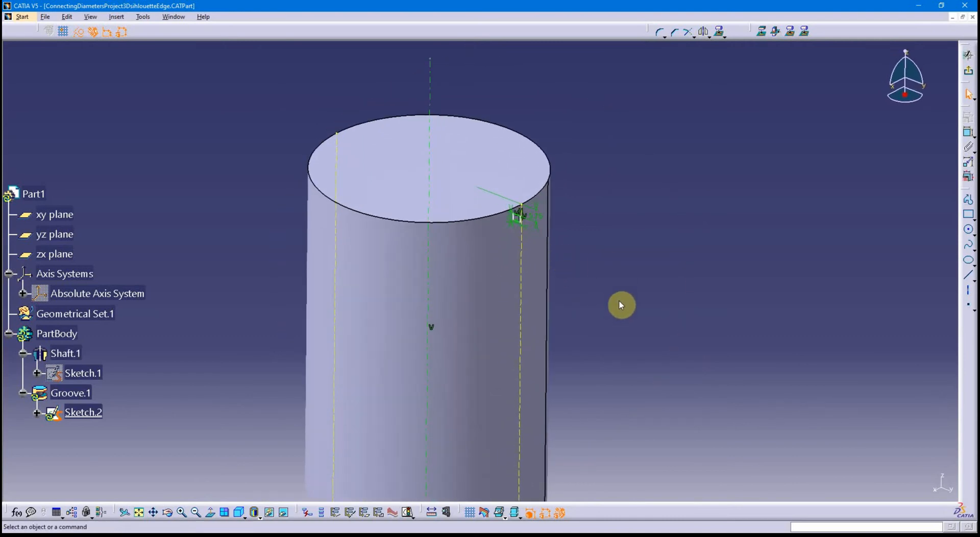
# Step: Constrain the groove rectangle's outer vertical line to be coincident with the adjacent projected silhouette edge
pyautogui.moveTo(516, 295)
pyautogui.mouseDown(button='middle')
pyautogui.moveTo(451, 278)
pyautogui.moveTo(449, 197)
pyautogui.moveTo(479, 399)
pyautogui.moveTo(468, 343)
pyautogui.moveTo(501, 385)
pyautogui.mouseUp(button='middle')
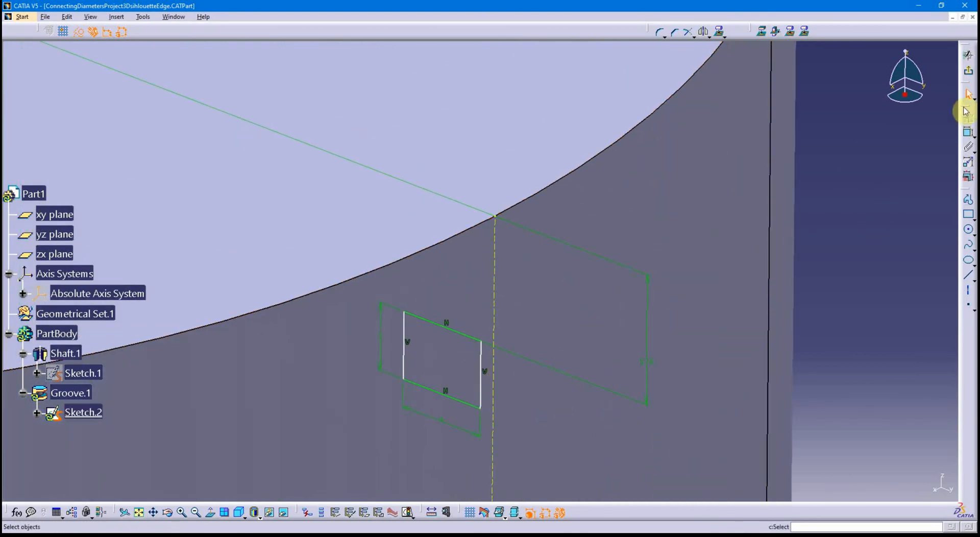
pyautogui.click(968, 133)
pyautogui.click(480, 390)
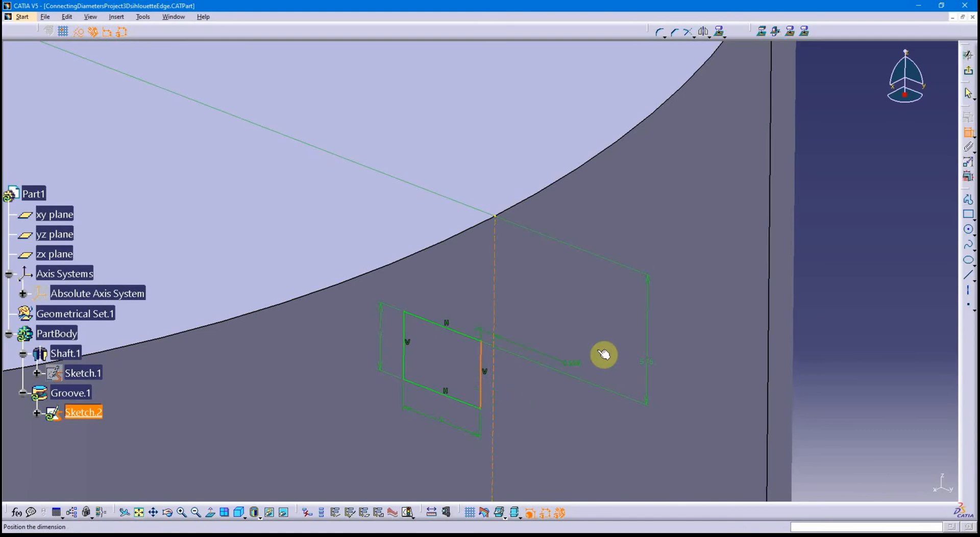
pyautogui.rightClick(858, 208)
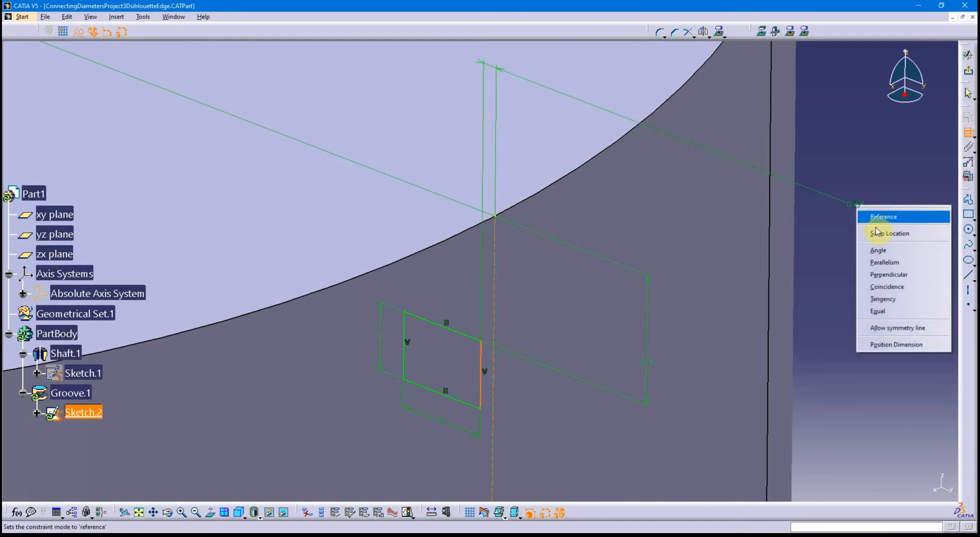
pyautogui.click(889, 289)
pyautogui.moveTo(566, 300); pyautogui.dragTo(640, 220, button='middle')
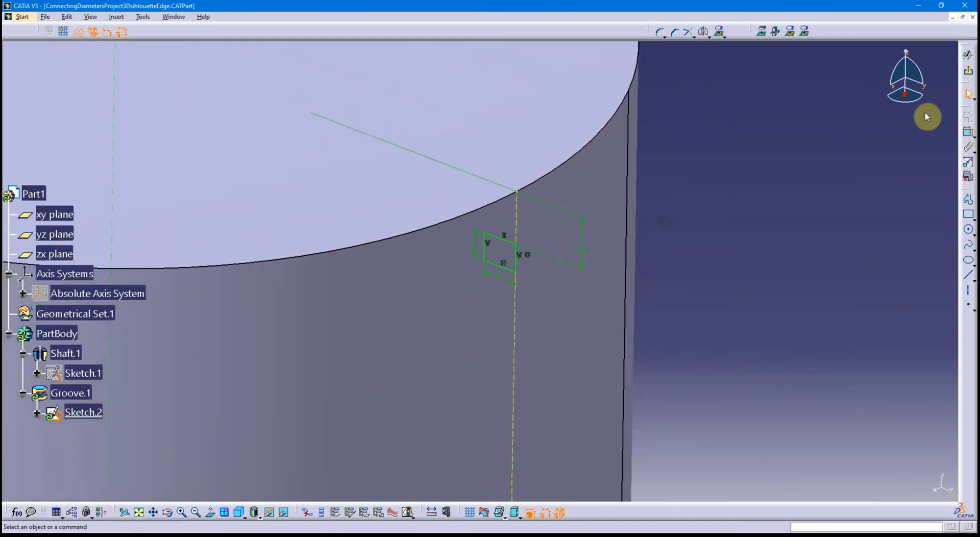
# Step: Exit Sketch.2 and set the shaft's outer diameter to 200 mm to test whether the groove follows
pyautogui.click(969, 76)
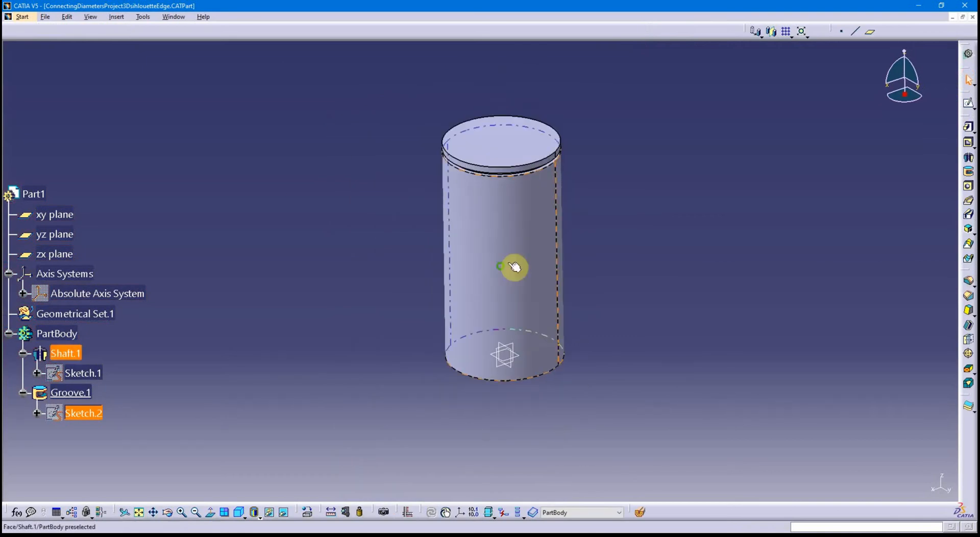
pyautogui.moveTo(514, 266); pyautogui.dragTo(499, 328, button='middle')
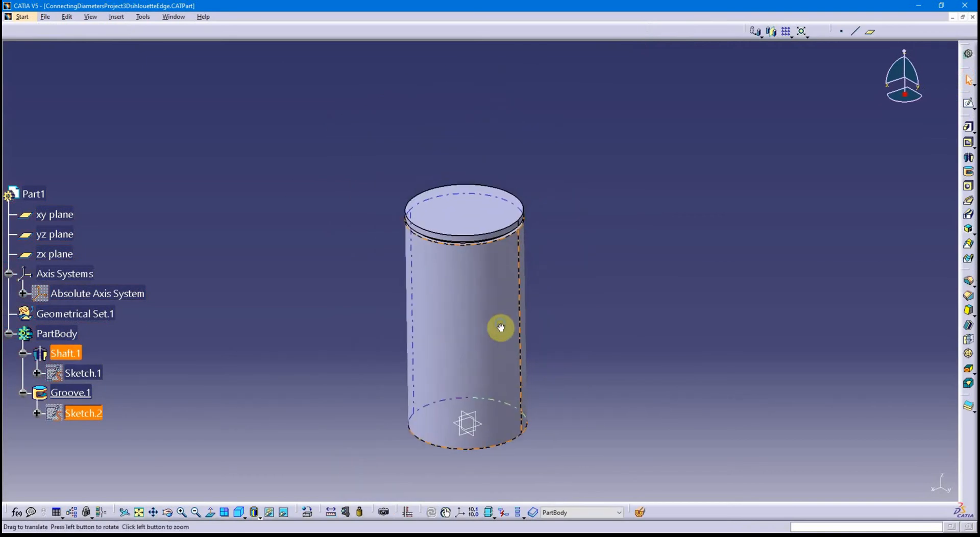
pyautogui.doubleClick(496, 297)
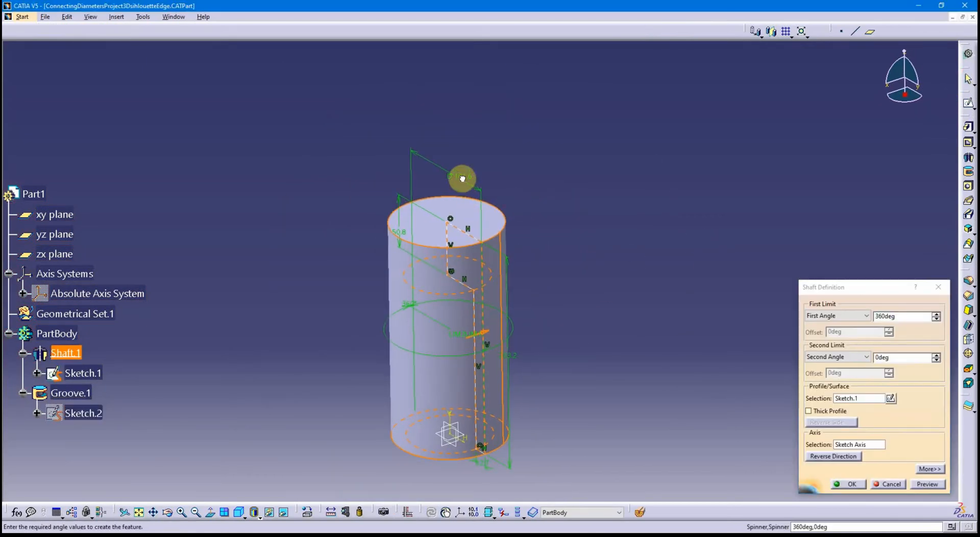
pyautogui.doubleClick(463, 178)
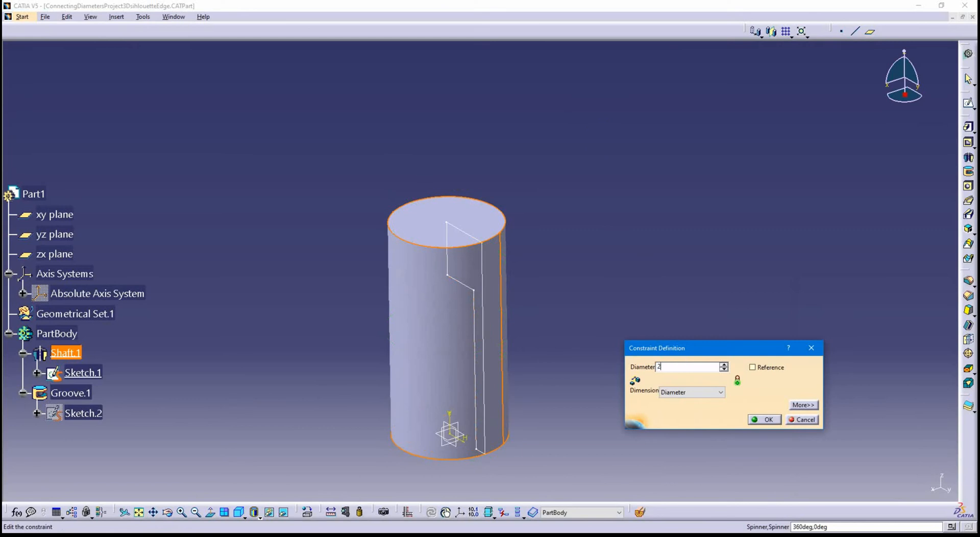
pyautogui.press('Return')
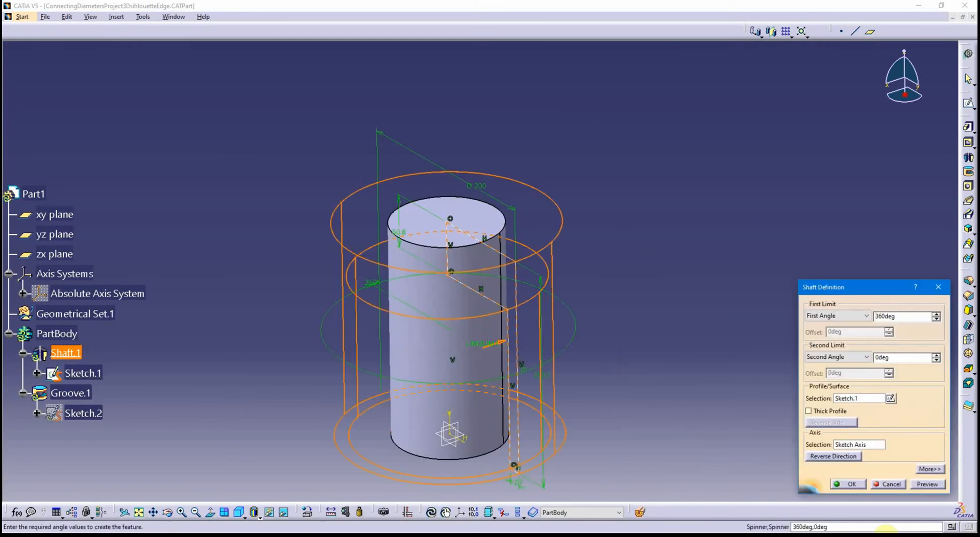
pyautogui.click(851, 486)
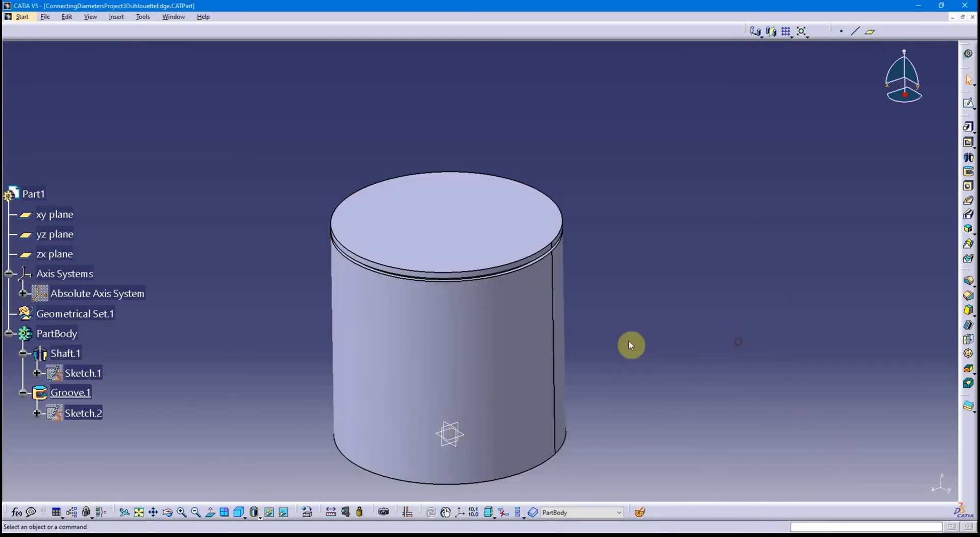
pyautogui.moveTo(455, 350); pyautogui.dragTo(477, 296, button='middle')
pyautogui.moveTo(693, 307); pyautogui.dragTo(552, 226, button='middle')
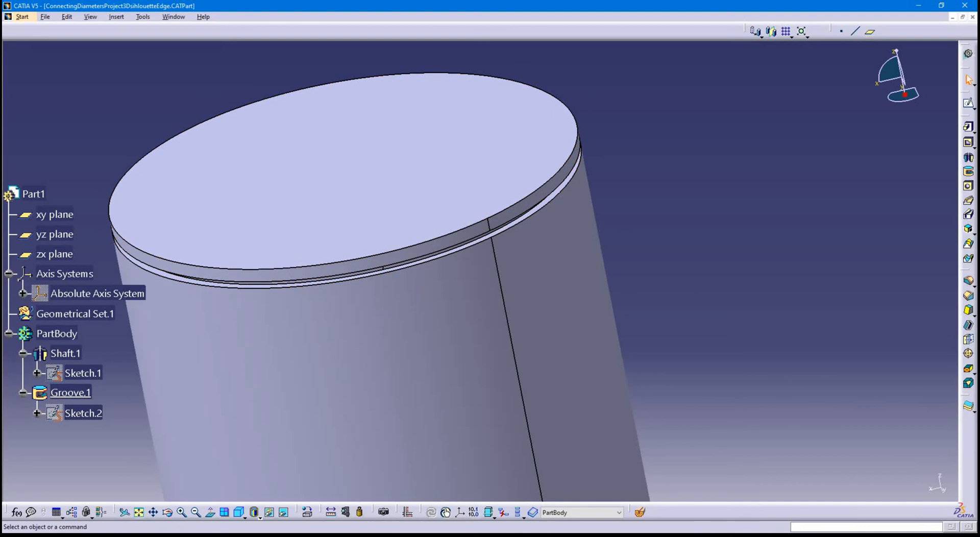
# Step: Undo the shaft's diameter change
pyautogui.click(65, 354)
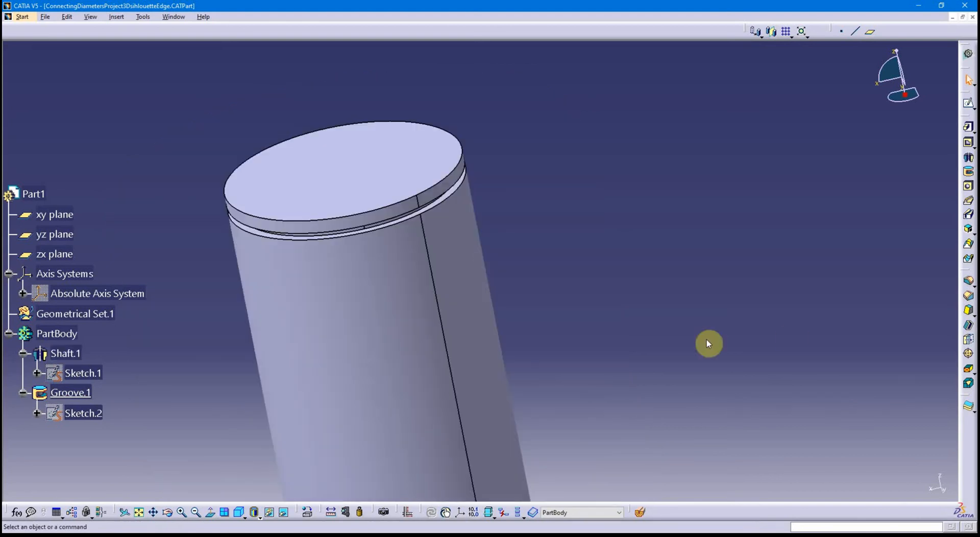
pyautogui.scroll(1, 211, 306)
pyautogui.moveTo(213, 309)
pyautogui.mouseDown(button='middle')
pyautogui.moveTo(235, 292)
pyautogui.moveTo(313, 277)
pyautogui.moveTo(293, 286)
pyautogui.mouseUp(button='middle')
pyautogui.scroll(-2, 293, 286)
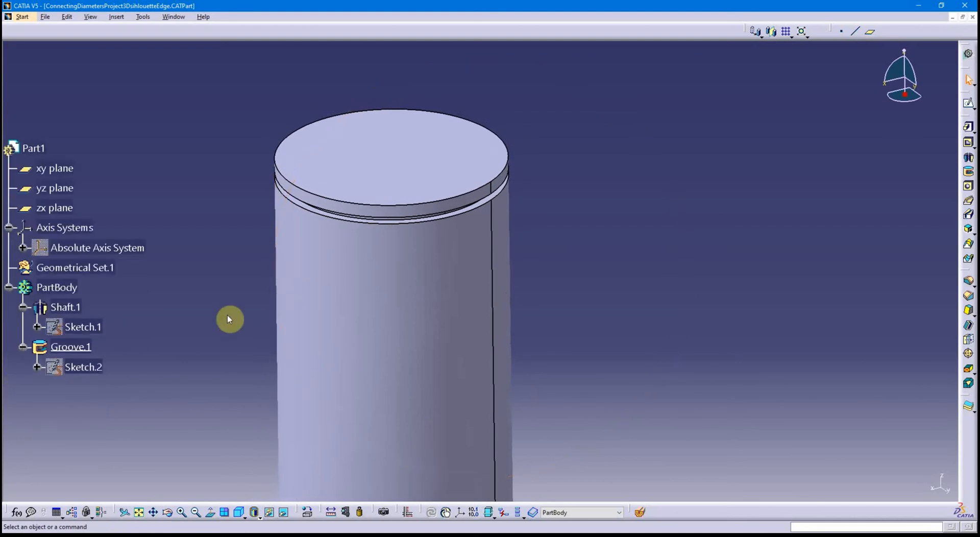
# Step: Reopen Sketch.2 and delete both projected silhouette edges of the shaft
pyautogui.doubleClick(92, 369)
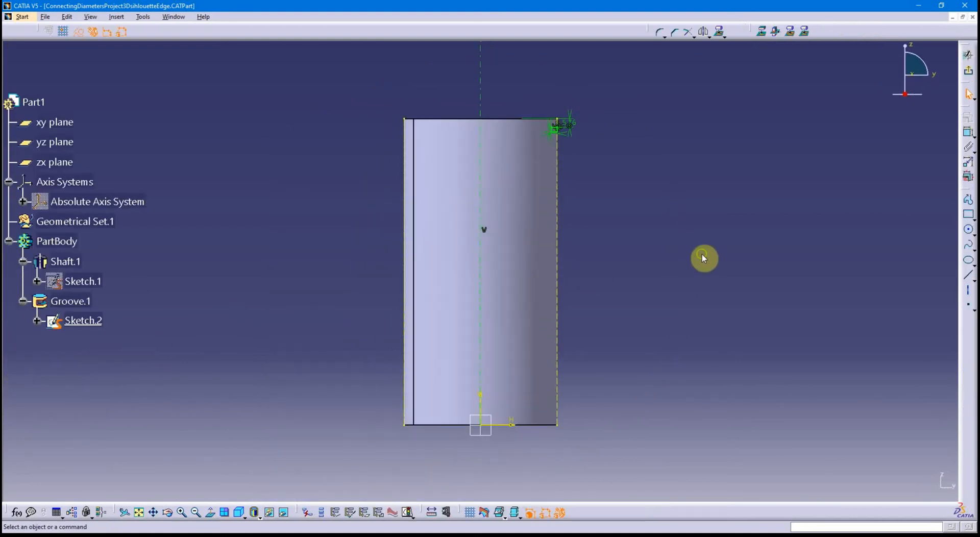
pyautogui.moveTo(703, 258); pyautogui.dragTo(585, 297, button='middle')
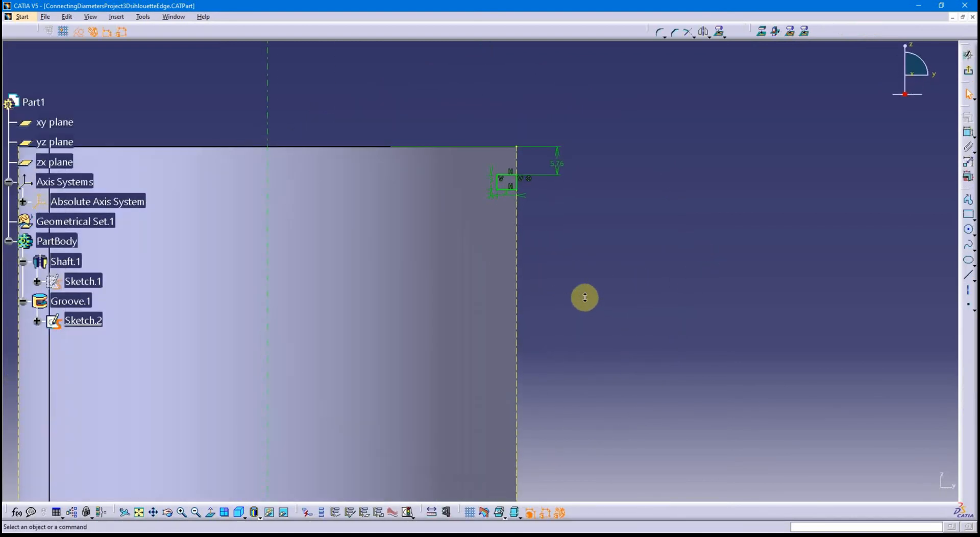
pyautogui.click(620, 271)
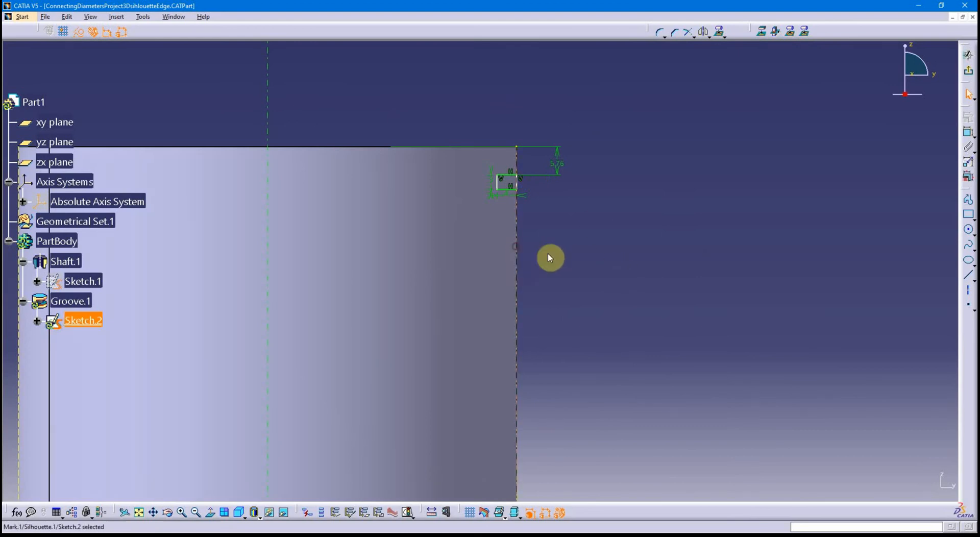
pyautogui.moveTo(560, 262); pyautogui.dragTo(781, 225, button='middle')
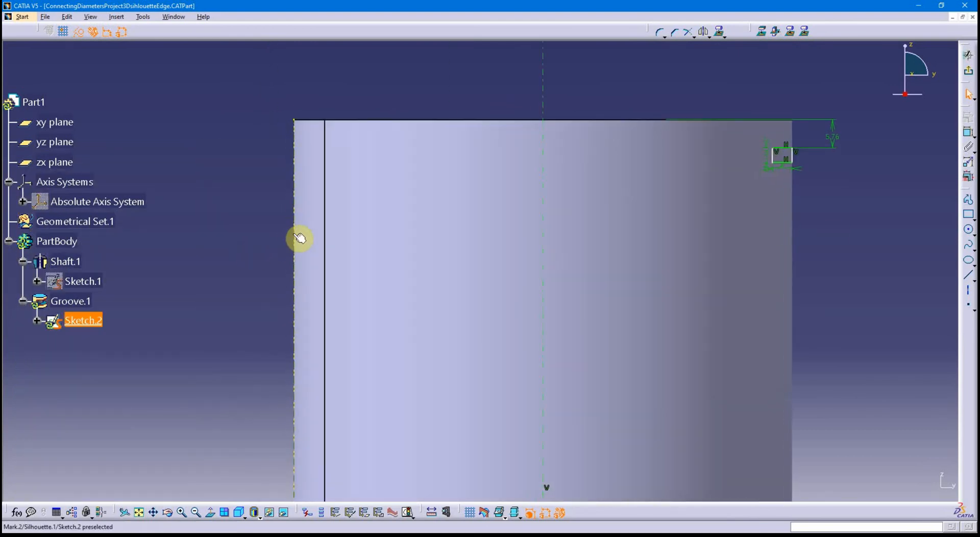
pyautogui.moveTo(564, 257)
pyautogui.mouseDown(button='middle')
pyautogui.moveTo(444, 284)
pyautogui.moveTo(423, 278)
pyautogui.moveTo(442, 283)
pyautogui.mouseUp(button='middle')
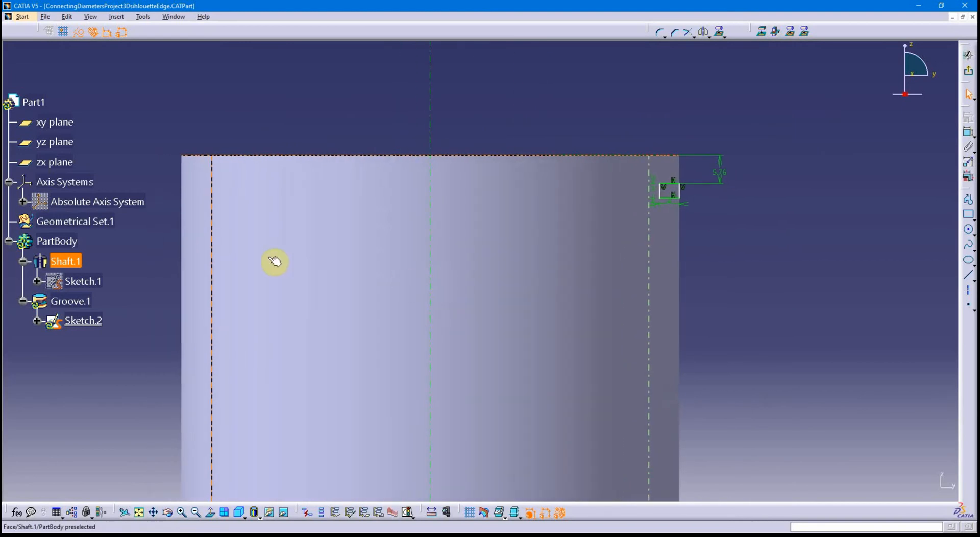
# Step: Show Sketch.1 and move the groove rectangle inward, clear of the shaft profile's outer vertical line
pyautogui.rightClick(90, 282)
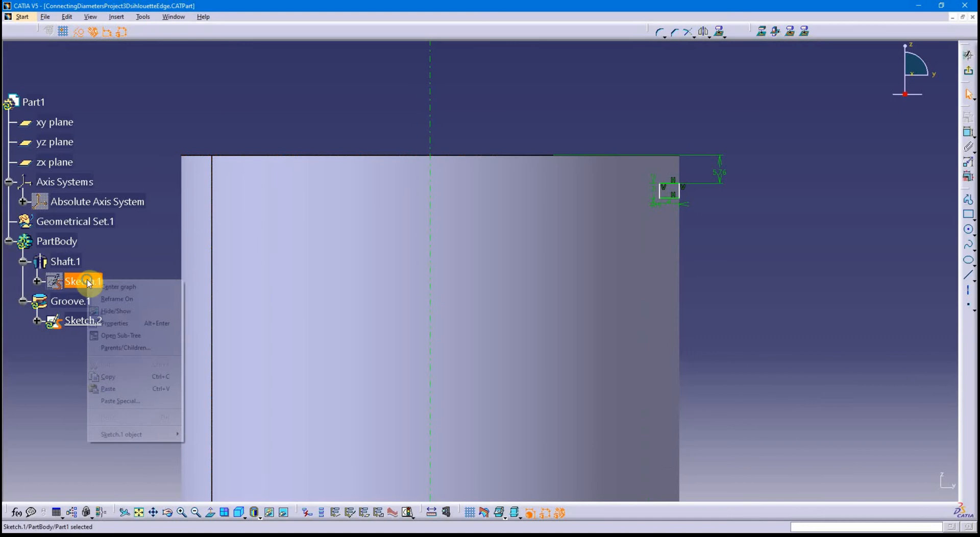
pyautogui.click(130, 311)
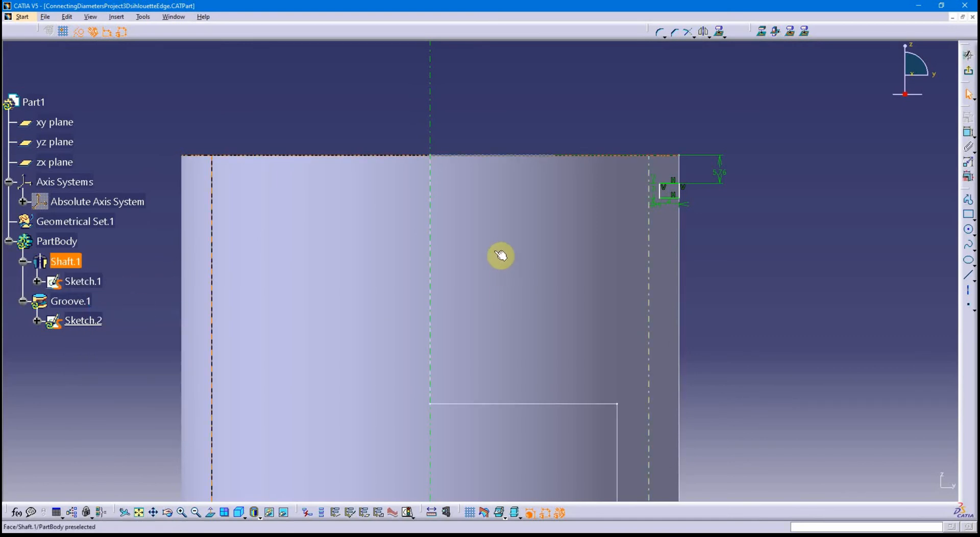
pyautogui.moveTo(501, 255); pyautogui.dragTo(492, 343, button='middle')
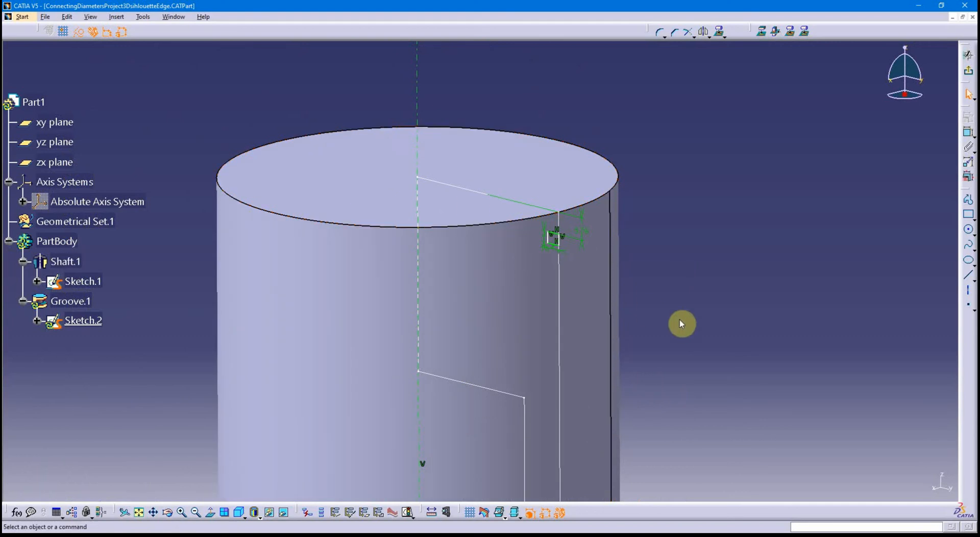
pyautogui.moveTo(682, 324)
pyautogui.mouseDown(button='middle')
pyautogui.moveTo(691, 388)
pyautogui.moveTo(689, 330)
pyautogui.moveTo(677, 336)
pyautogui.mouseUp(button='middle')
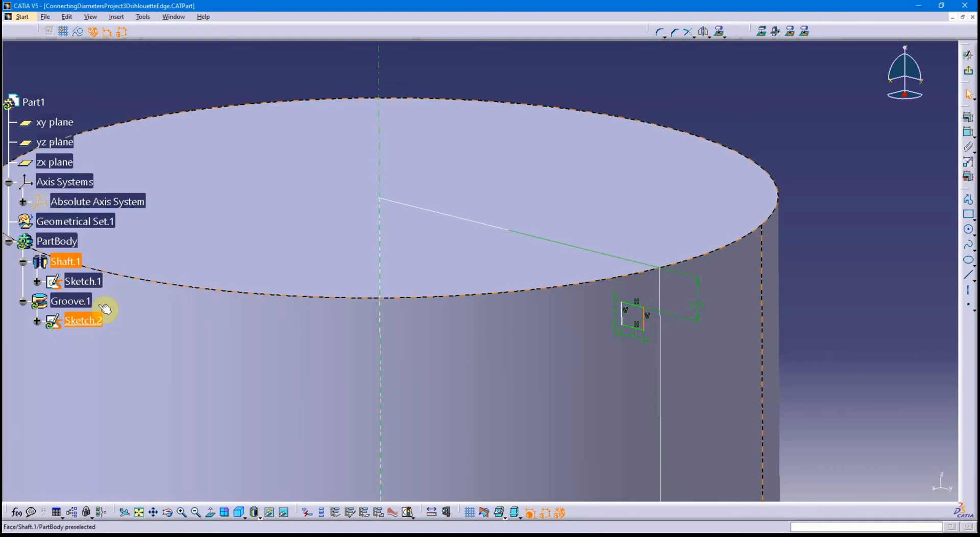
pyautogui.moveTo(144, 281); pyautogui.dragTo(291, 224, button='middle')
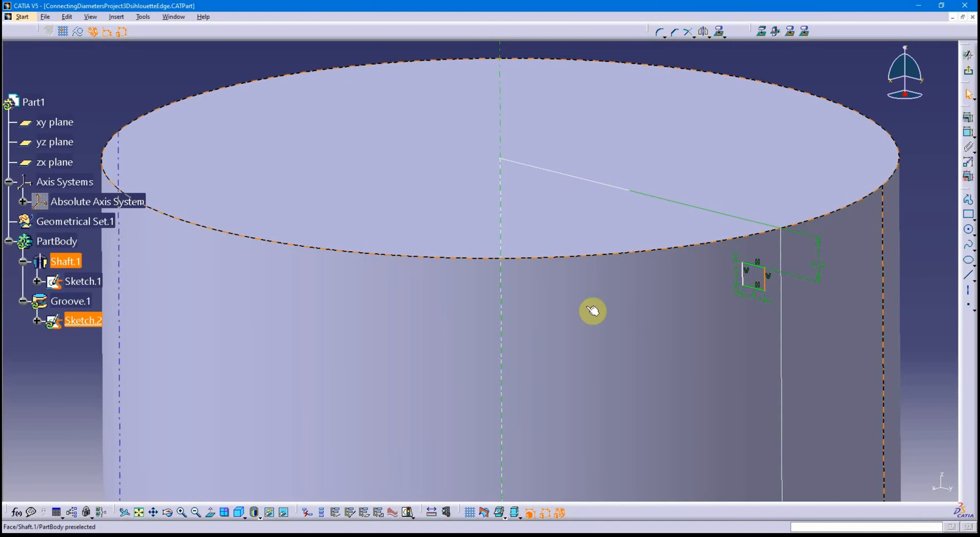
pyautogui.moveTo(597, 305); pyautogui.dragTo(460, 276, button='middle')
pyautogui.click(450, 298)
pyautogui.click(900, 276)
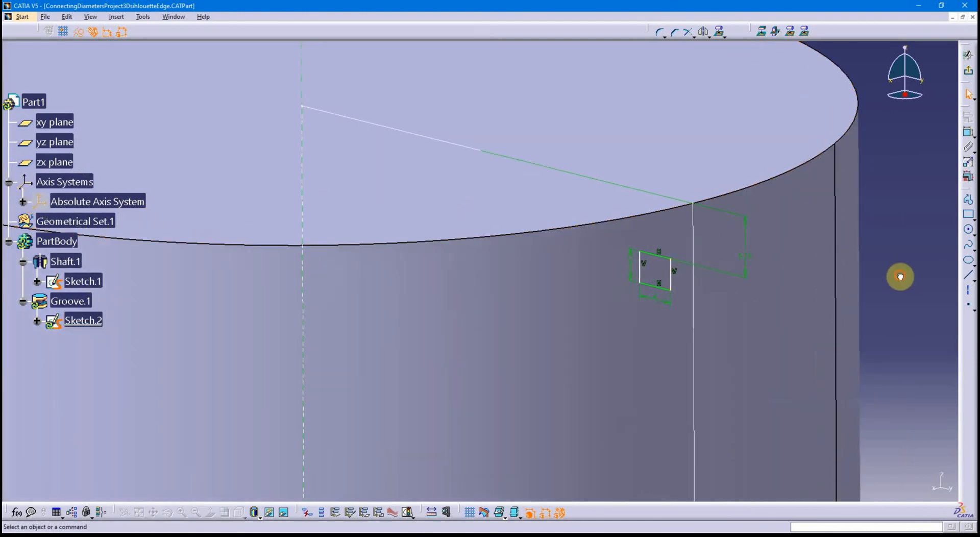
pyautogui.moveTo(892, 281)
pyautogui.mouseDown(button='middle')
pyautogui.moveTo(837, 286)
pyautogui.moveTo(840, 278)
pyautogui.moveTo(857, 303)
pyautogui.moveTo(823, 339)
pyautogui.mouseUp(button='middle')
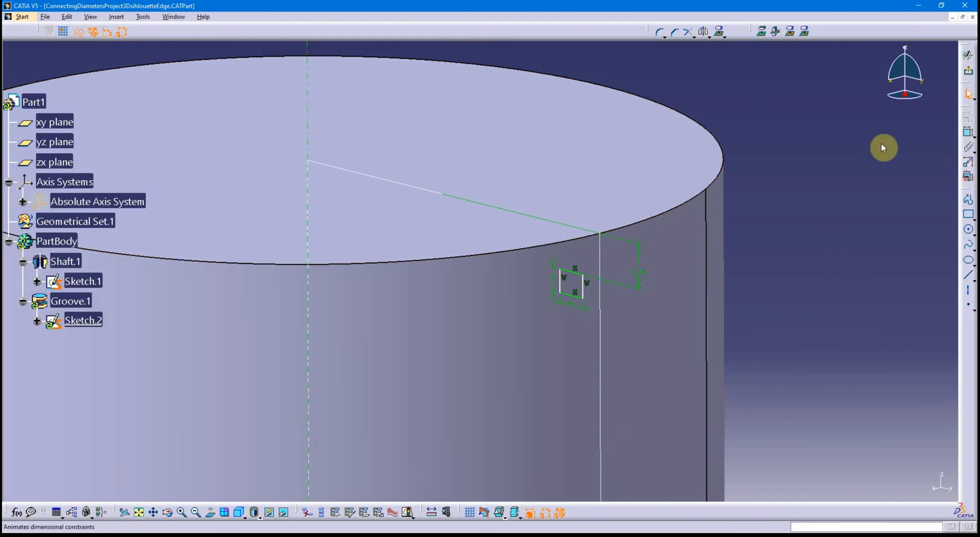
# Step: Constrain the groove rectangle's outer vertical line to be coincident with Sketch.1's outer vertical line, and exit the sketch
pyautogui.click(968, 135)
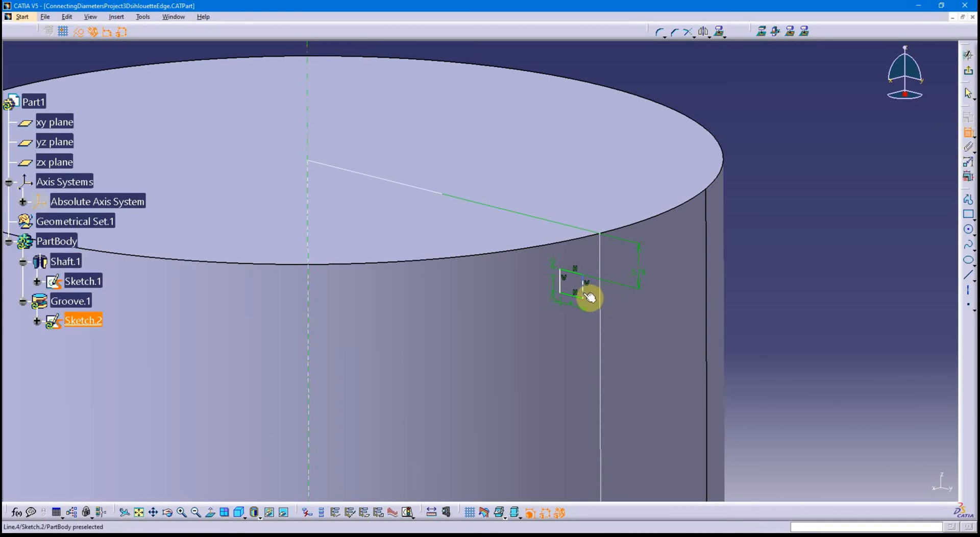
pyautogui.click(582, 289)
pyautogui.click(602, 302)
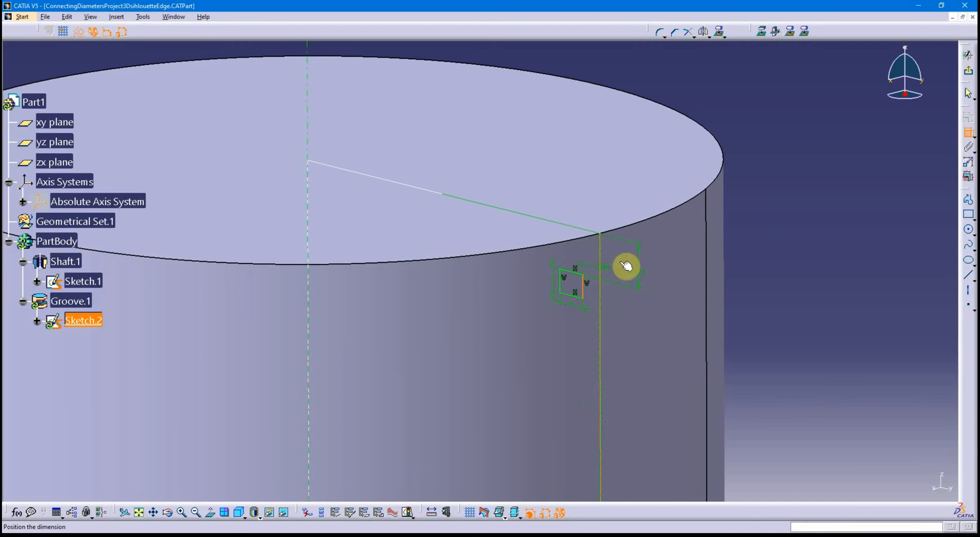
pyautogui.rightClick(785, 191)
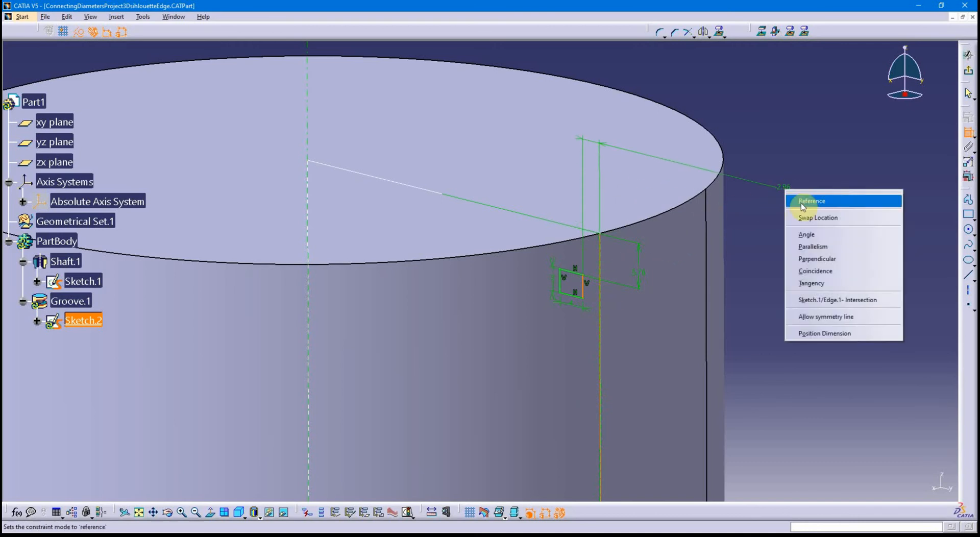
pyautogui.click(844, 270)
pyautogui.moveTo(713, 327); pyautogui.dragTo(612, 317, button='middle')
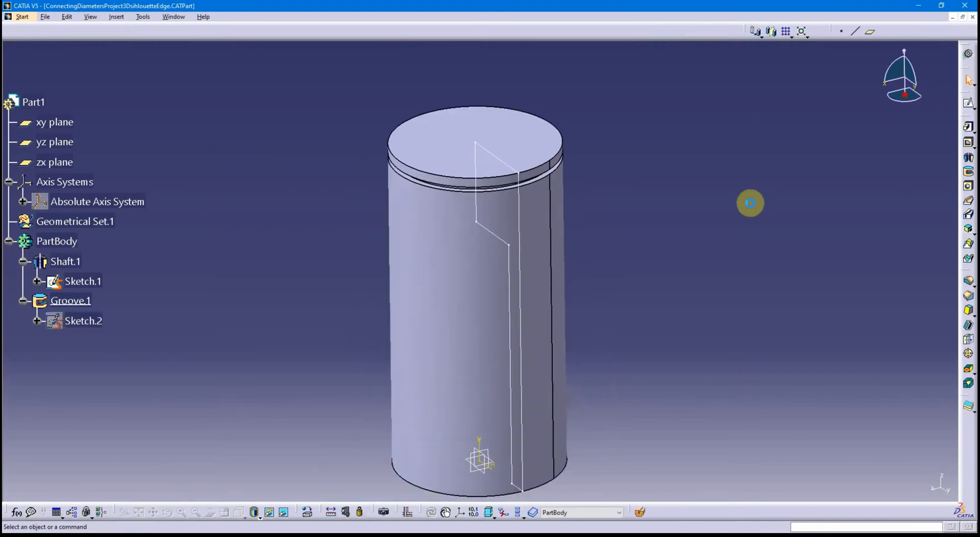
# Step: Hide Sketch.1 under Shaft.1
pyautogui.moveTo(750, 201)
pyautogui.mouseDown(button='middle')
pyautogui.moveTo(634, 335)
pyautogui.moveTo(693, 297)
pyautogui.moveTo(658, 312)
pyautogui.mouseUp(button='middle')
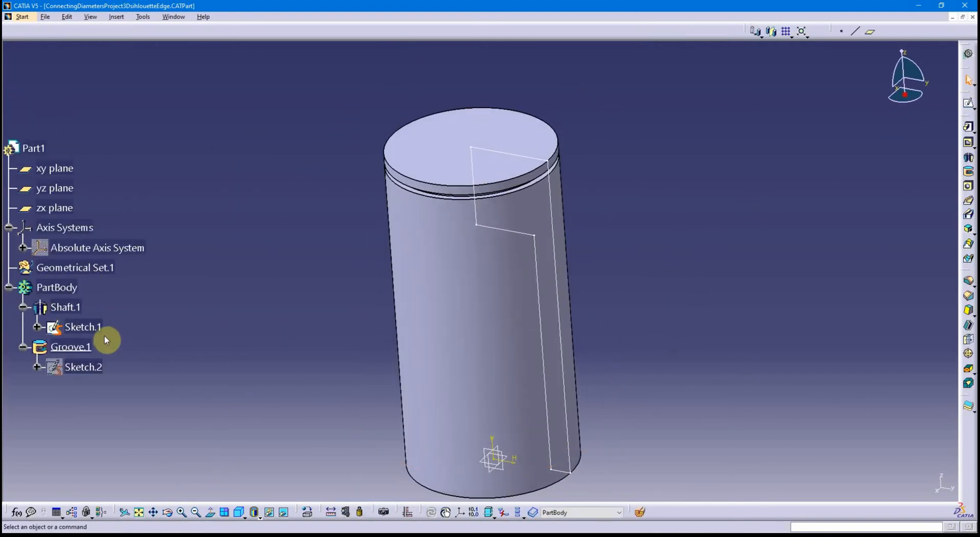
pyautogui.click(82, 327)
pyautogui.rightClick(82, 327)
pyautogui.click(141, 154)
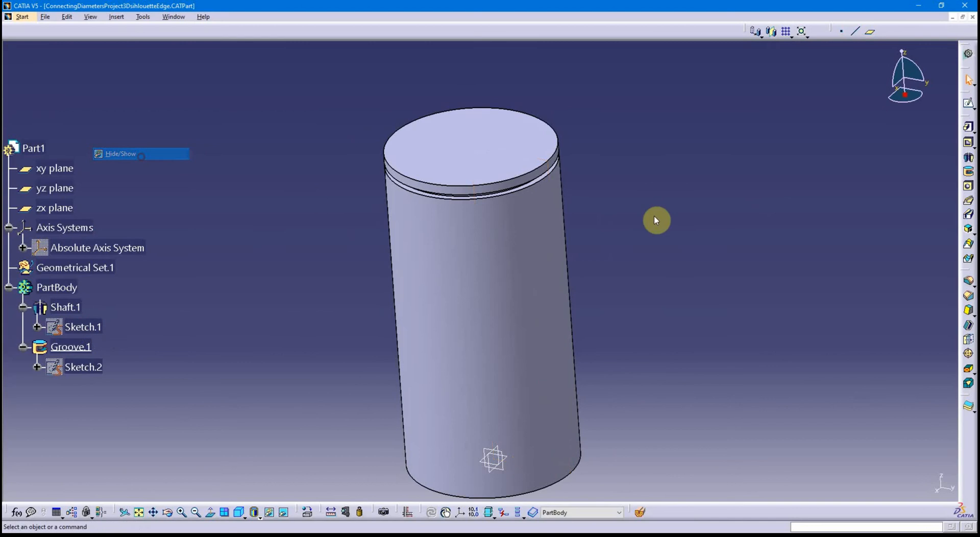
# Step: Change the shaft's diameter to 200 mm and check the groove tied to Sketch.1's line
pyautogui.doubleClick(501, 308)
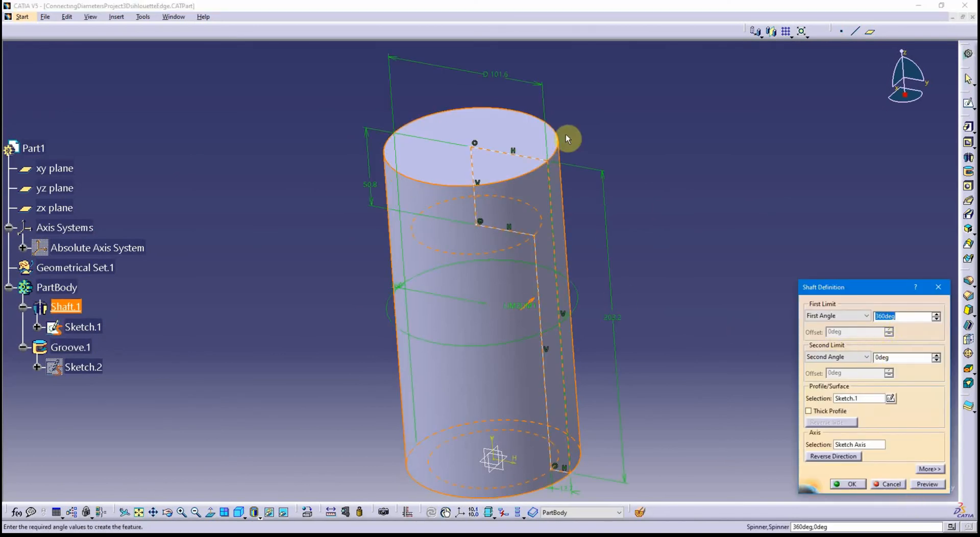
pyautogui.doubleClick(506, 77)
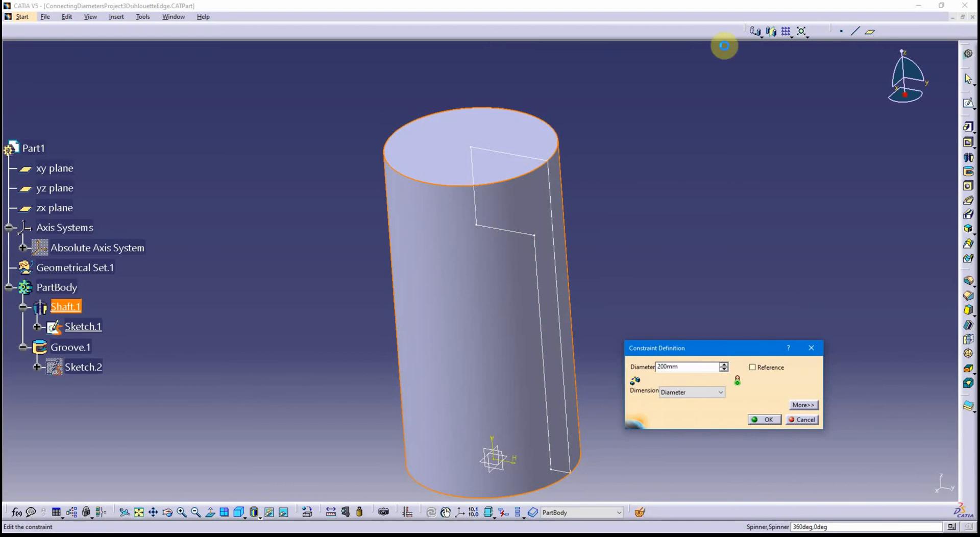
pyautogui.scroll(-1, 828, 250)
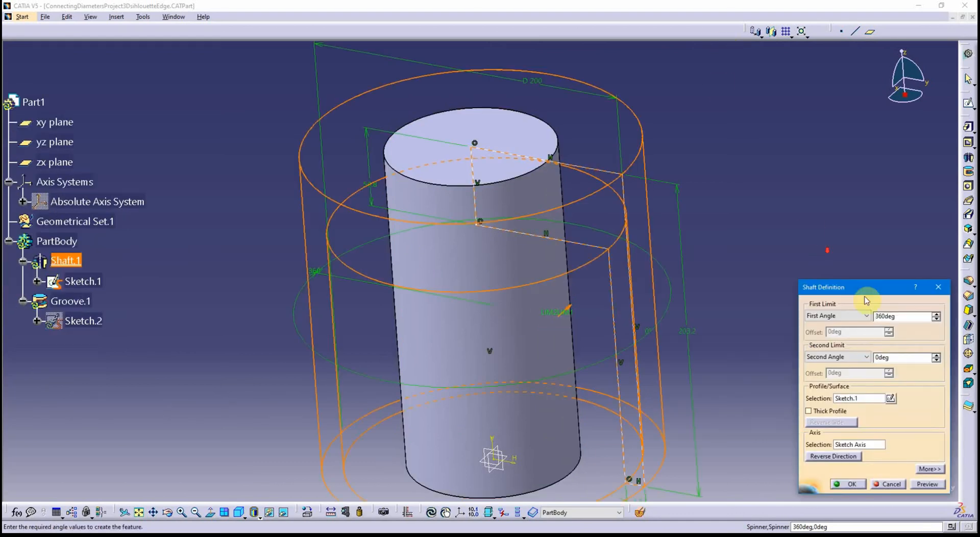
pyautogui.click(857, 484)
pyautogui.moveTo(385, 374); pyautogui.dragTo(411, 358, button='middle')
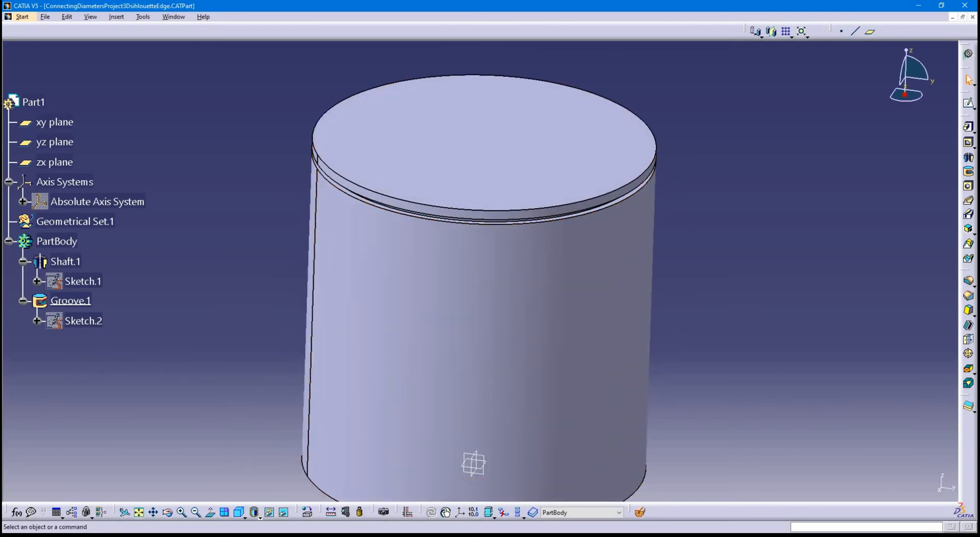
# Step: Undo the 200 mm diameter change and check the groove around the shaft's upper end
pyautogui.hotkey('ctrl', 'z')
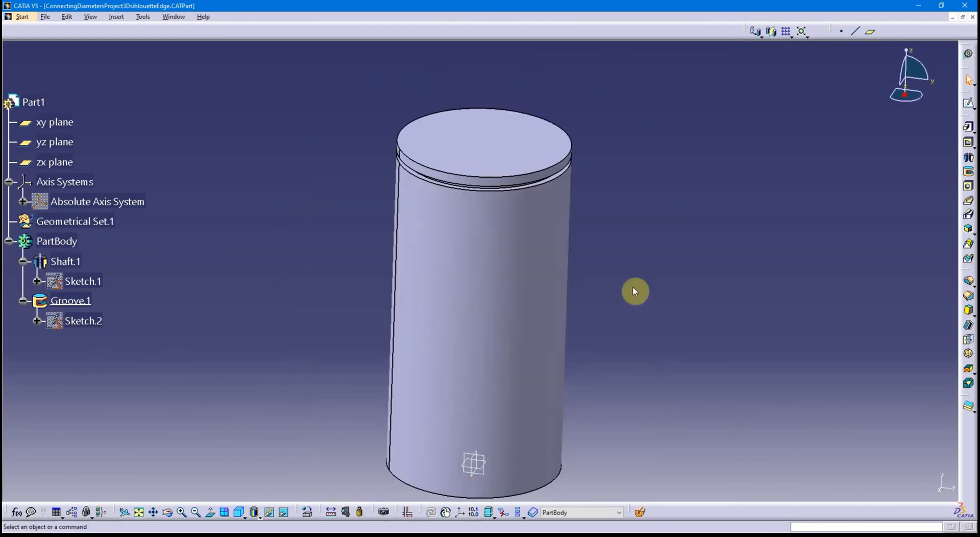
pyautogui.moveTo(253, 257); pyautogui.dragTo(305, 258, button='middle')
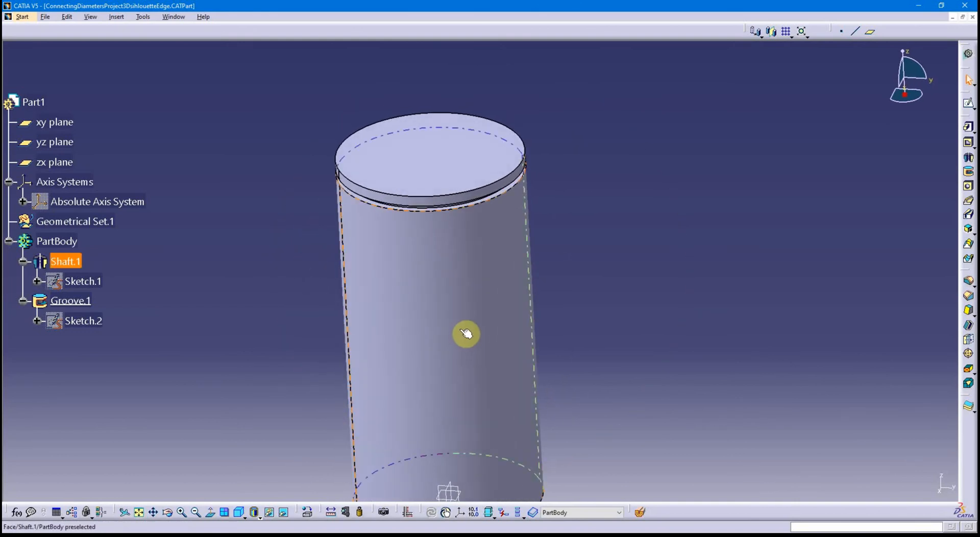
pyautogui.moveTo(459, 328); pyautogui.dragTo(442, 313, button='middle')
pyautogui.moveTo(215, 302); pyautogui.dragTo(214, 287, button='middle')
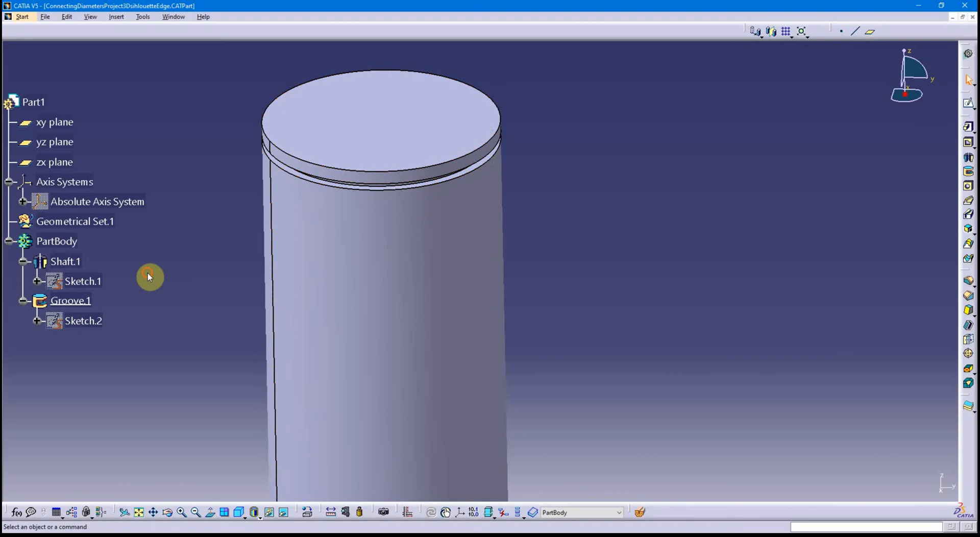
# Step: Delete the coincidence on the groove rectangle's outer vertical line in Sketch.2 and shift the rectangle slightly outside the shaft's edge
pyautogui.doubleClick(89, 320)
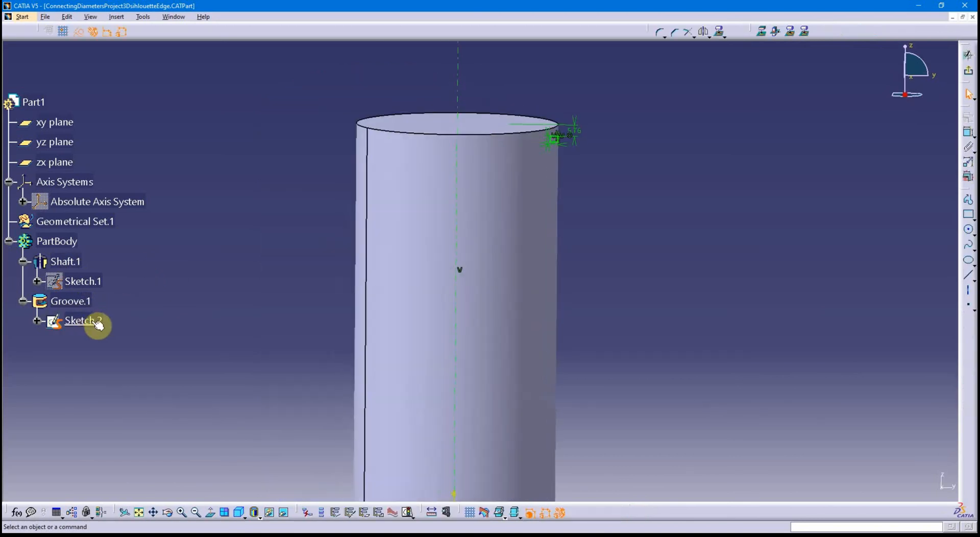
pyautogui.moveTo(666, 190)
pyautogui.mouseDown(button='middle')
pyautogui.moveTo(621, 262)
pyautogui.moveTo(632, 217)
pyautogui.moveTo(650, 197)
pyautogui.moveTo(538, 296)
pyautogui.moveTo(564, 233)
pyautogui.mouseUp(button='middle')
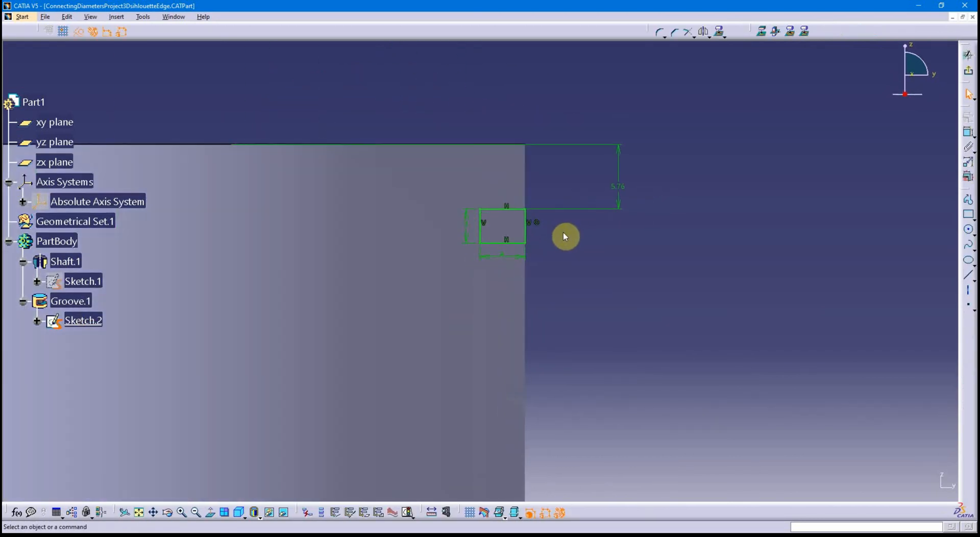
pyautogui.click(537, 223)
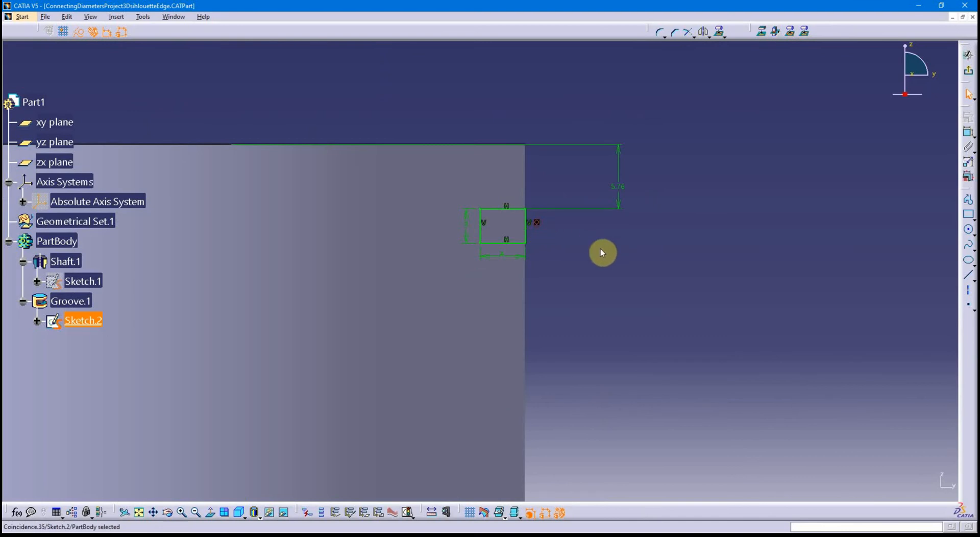
pyautogui.press('Delete')
pyautogui.click(526, 239)
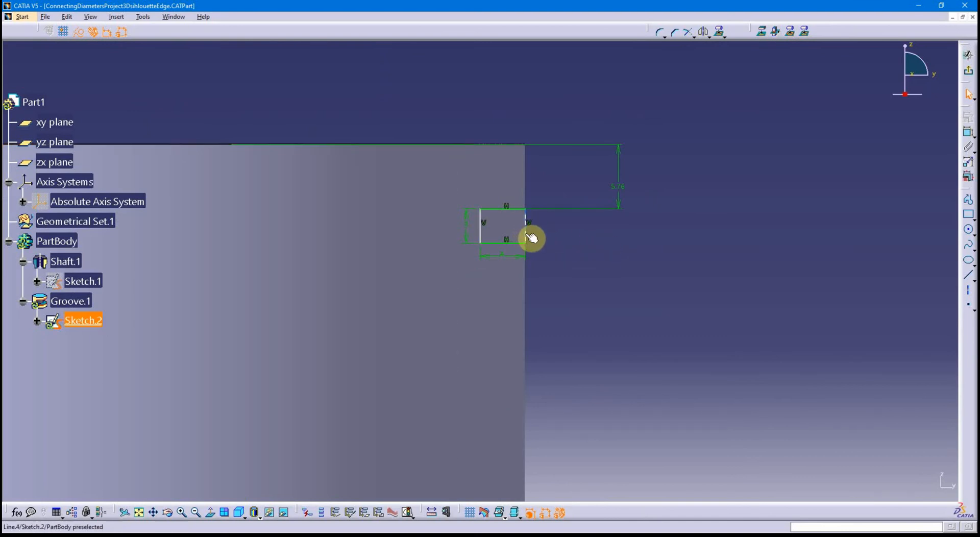
pyautogui.moveTo(571, 289)
pyautogui.mouseDown(button='middle')
pyautogui.moveTo(682, 257)
pyautogui.moveTo(691, 302)
pyautogui.moveTo(837, 353)
pyautogui.moveTo(827, 321)
pyautogui.mouseUp(button='middle')
pyautogui.click(690, 302)
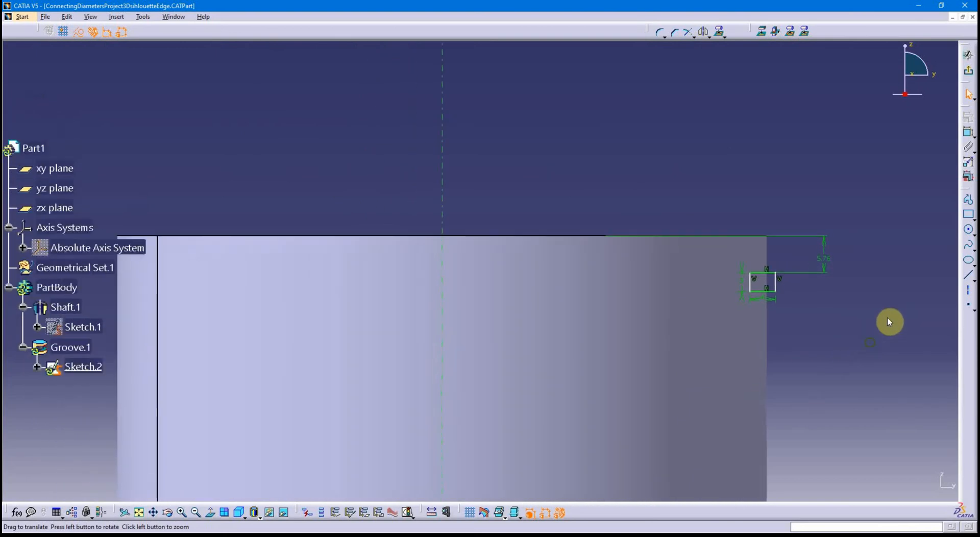
# Step: Create a distance constraint between Sketch.2's vertical axis and the groove rectangle's outer vertical line
pyautogui.click(969, 135)
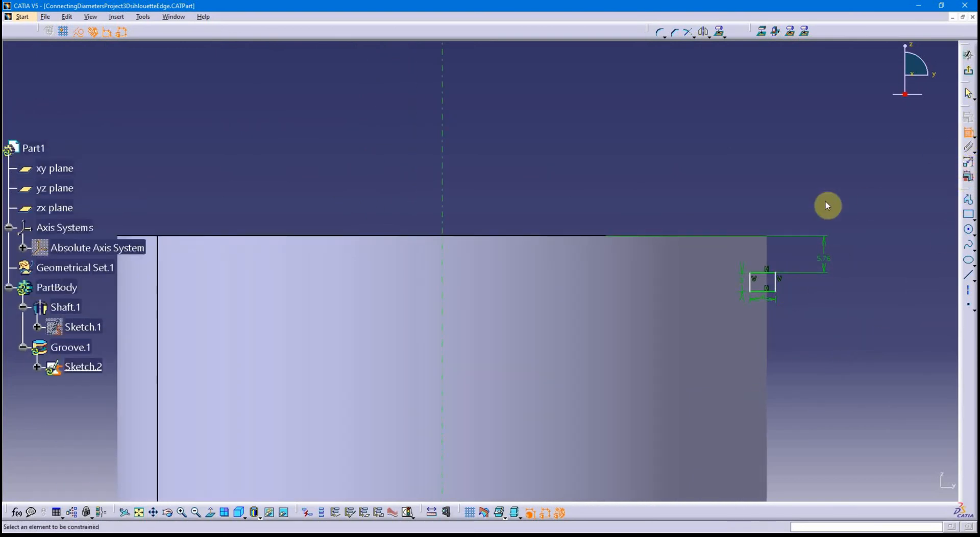
pyautogui.moveTo(815, 184); pyautogui.dragTo(743, 195, button='middle')
pyautogui.scroll(-1, 743, 195)
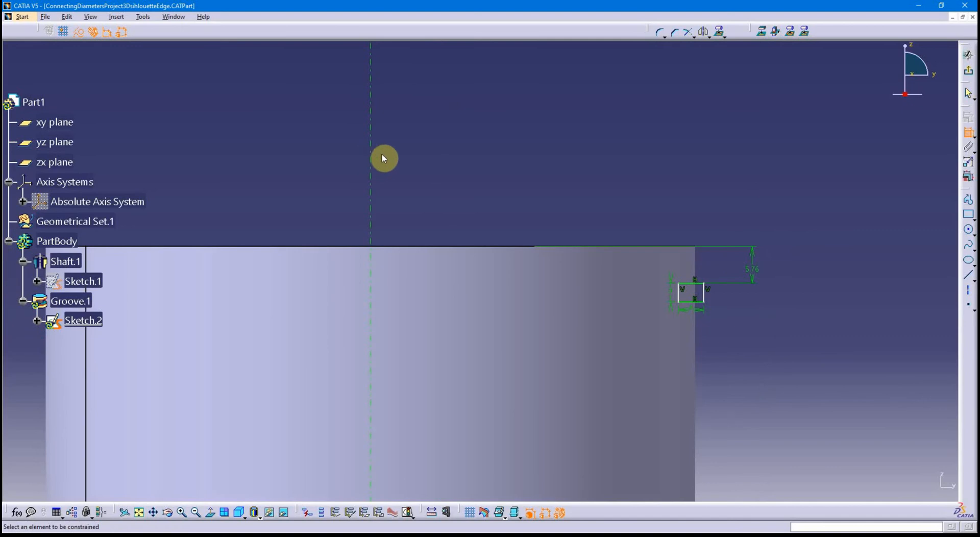
pyautogui.moveTo(438, 161)
pyautogui.mouseDown(button='middle')
pyautogui.moveTo(501, 157)
pyautogui.moveTo(513, 175)
pyautogui.mouseUp(button='middle')
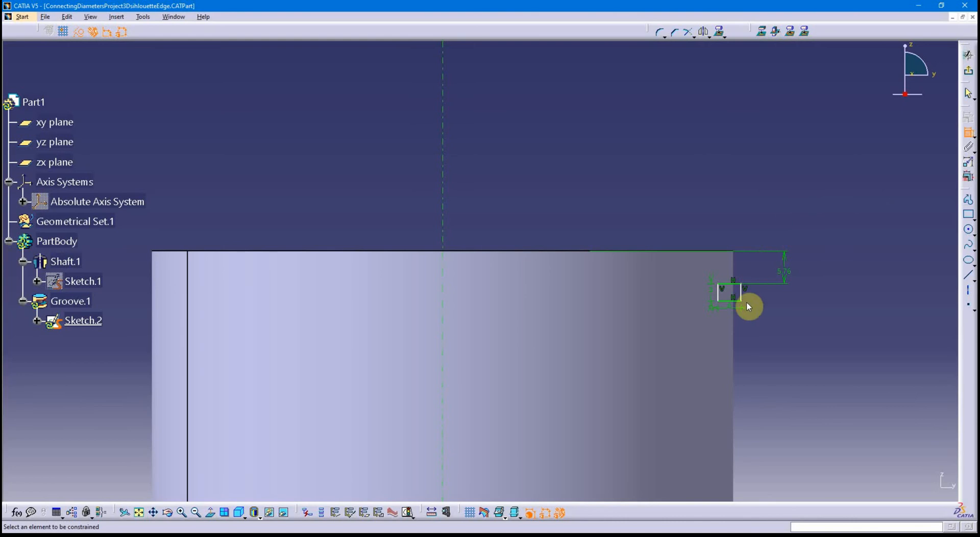
pyautogui.click(445, 198)
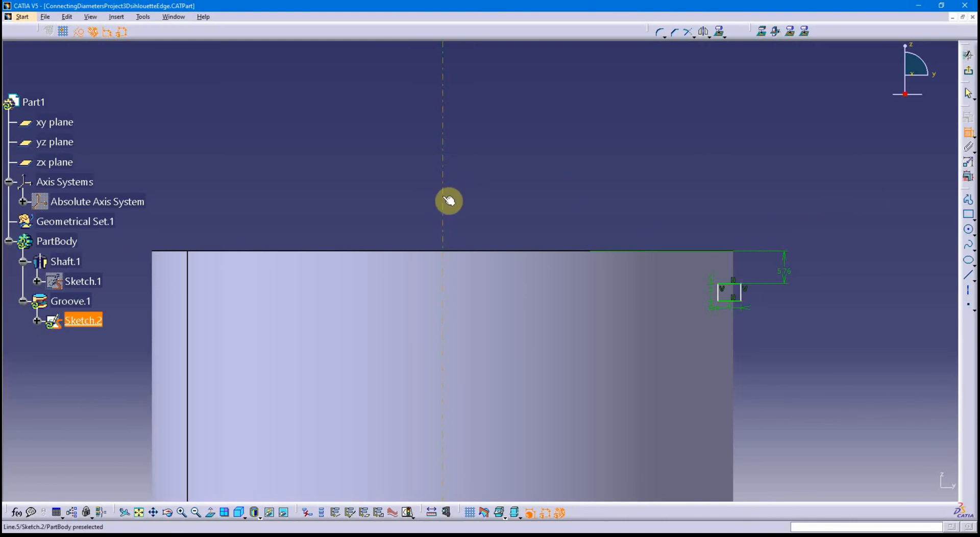
pyautogui.click(449, 111)
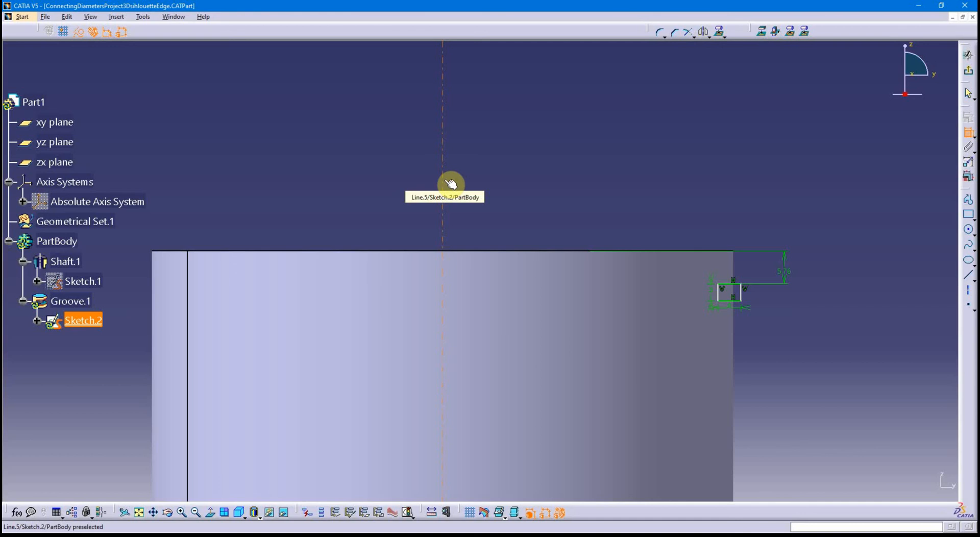
pyautogui.click(449, 147)
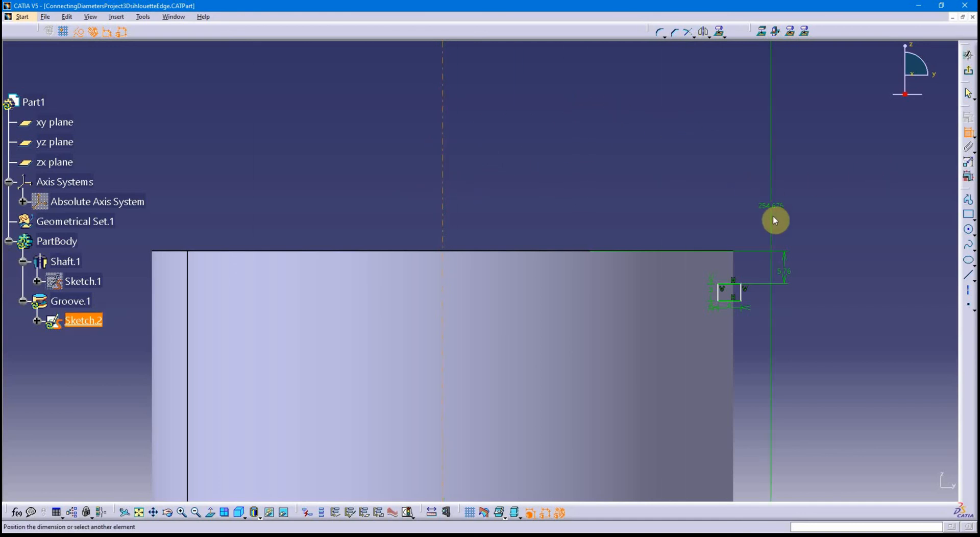
pyautogui.moveTo(746, 296)
pyautogui.mouseDown(button='middle')
pyautogui.moveTo(637, 261)
pyautogui.moveTo(644, 244)
pyautogui.moveTo(755, 280)
pyautogui.mouseUp(button='middle')
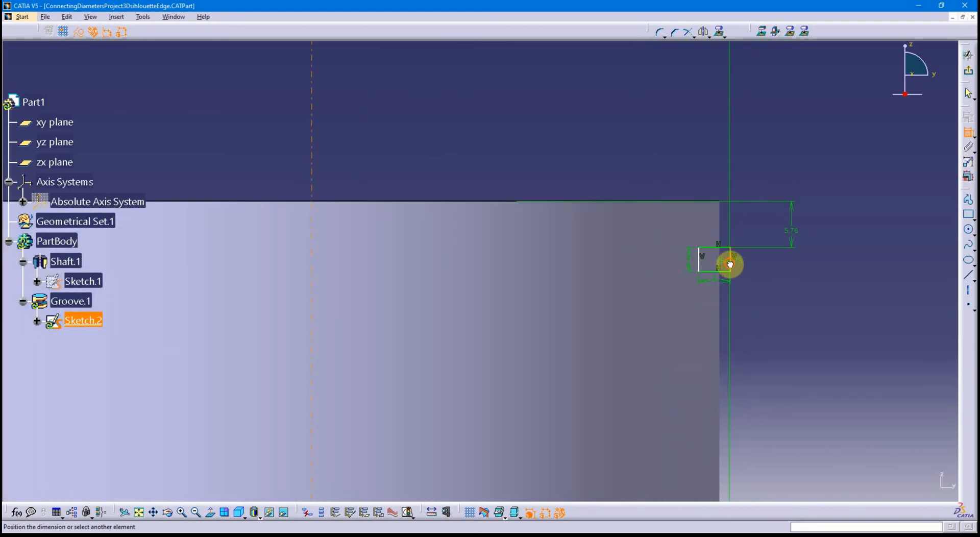
pyautogui.click(730, 263)
pyautogui.moveTo(525, 116); pyautogui.dragTo(560, 125, button='middle')
# Step: Switch the distance constraint to a diameter dimension and place it above the shaft's upper end
pyautogui.click(37, 322)
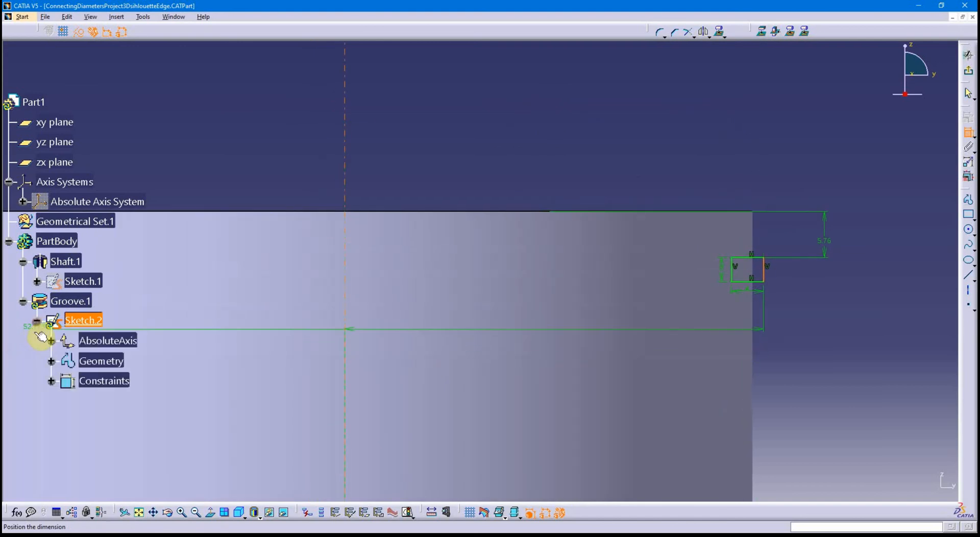
pyautogui.click(51, 382)
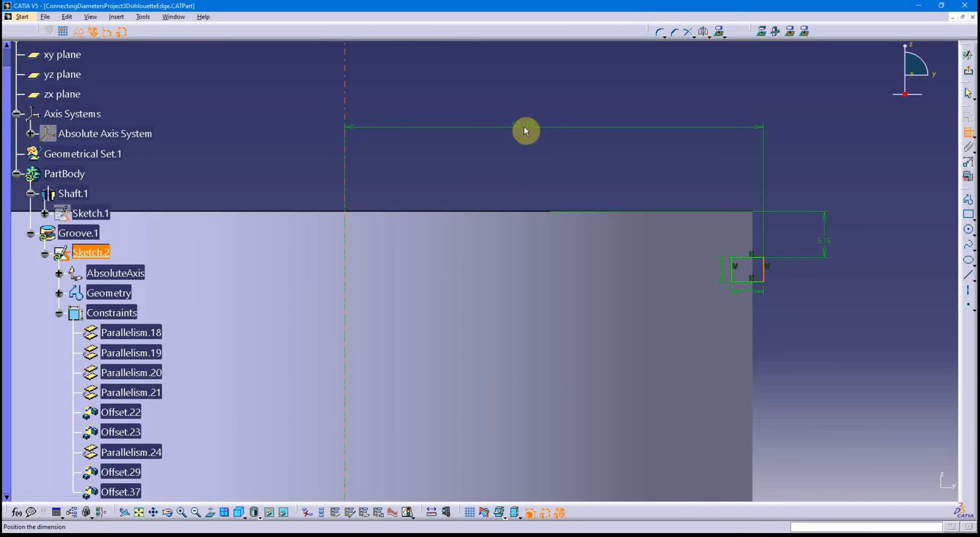
pyautogui.rightClick(526, 133)
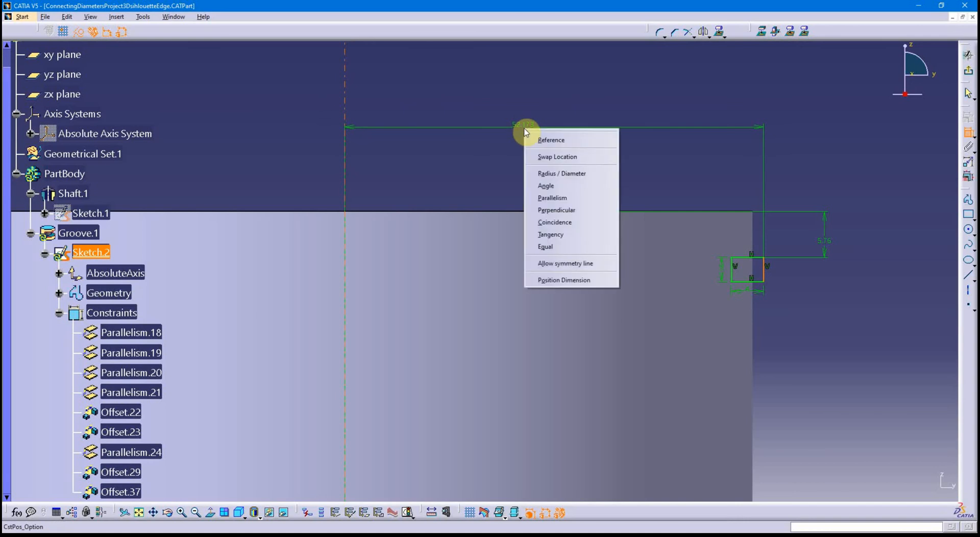
pyautogui.click(564, 176)
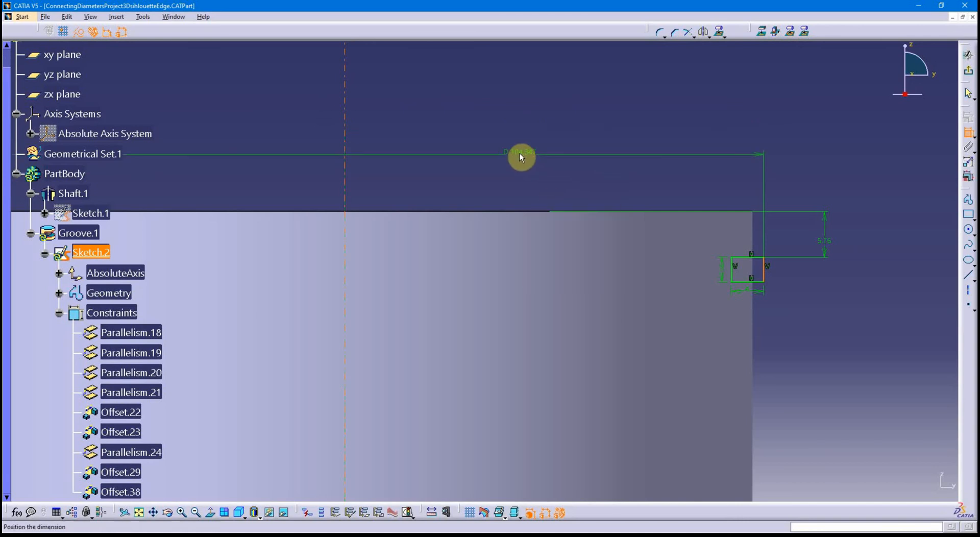
pyautogui.moveTo(521, 156); pyautogui.dragTo(696, 235, button='middle')
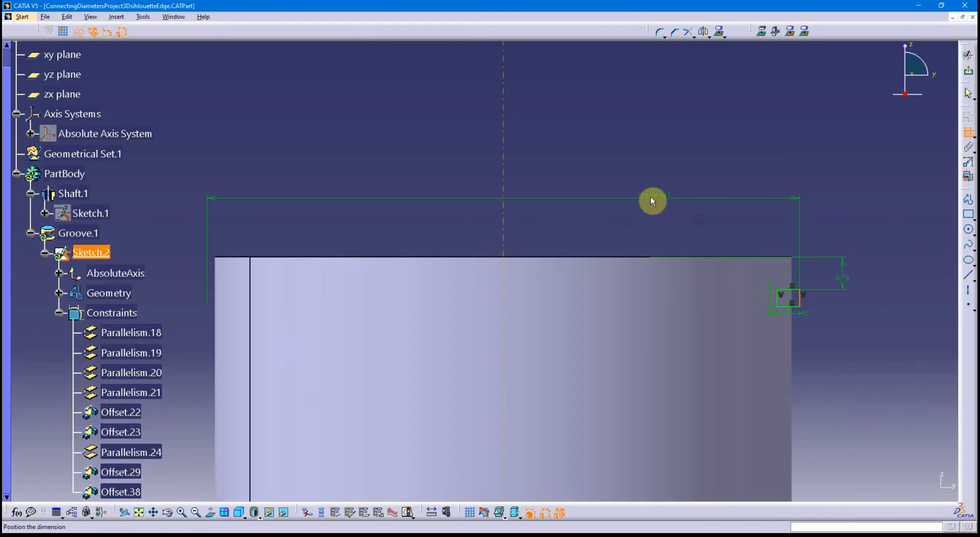
pyautogui.click(539, 190)
# Step: Check the definition of the groove's diameter constraint and accept it unchanged
pyautogui.scroll(-3, 383, 278)
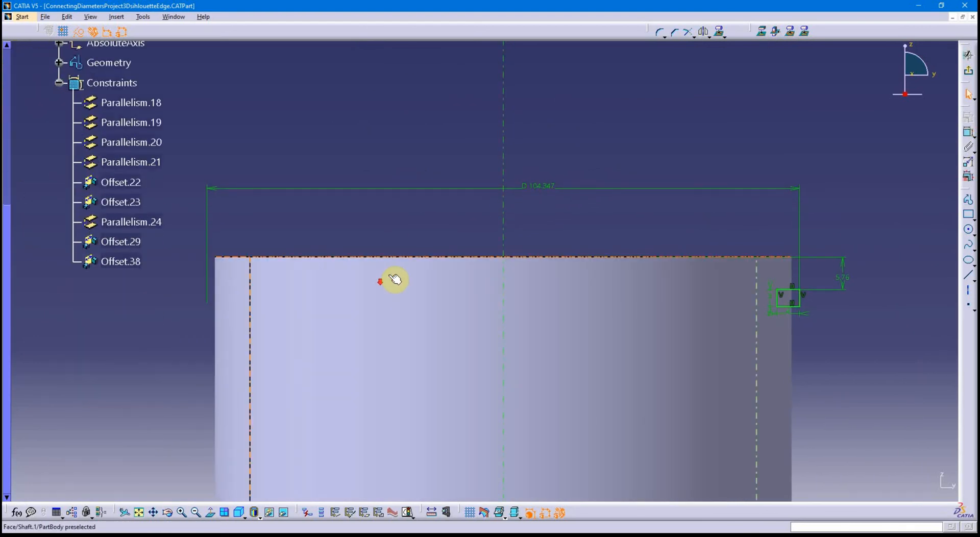
pyautogui.doubleClick(121, 262)
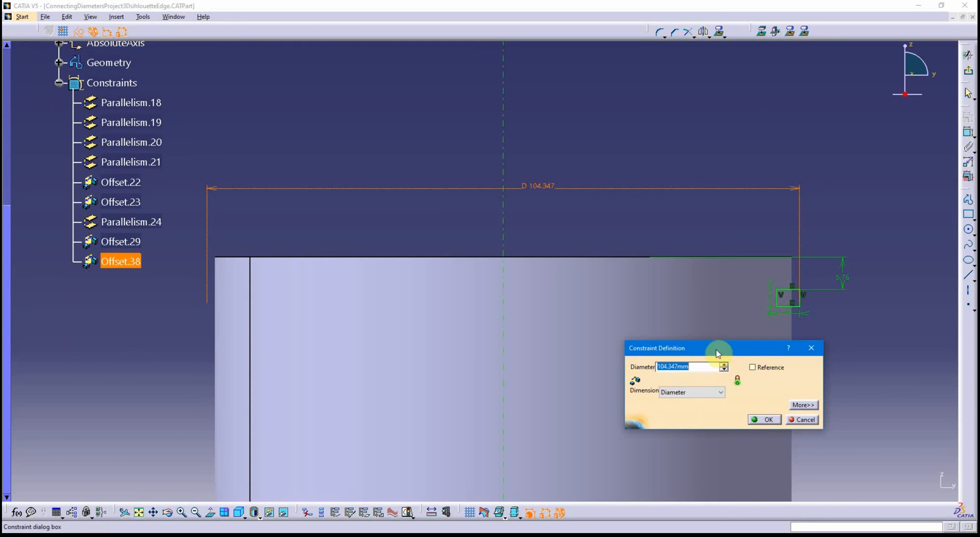
pyautogui.moveTo(718, 353); pyautogui.dragTo(645, 96)
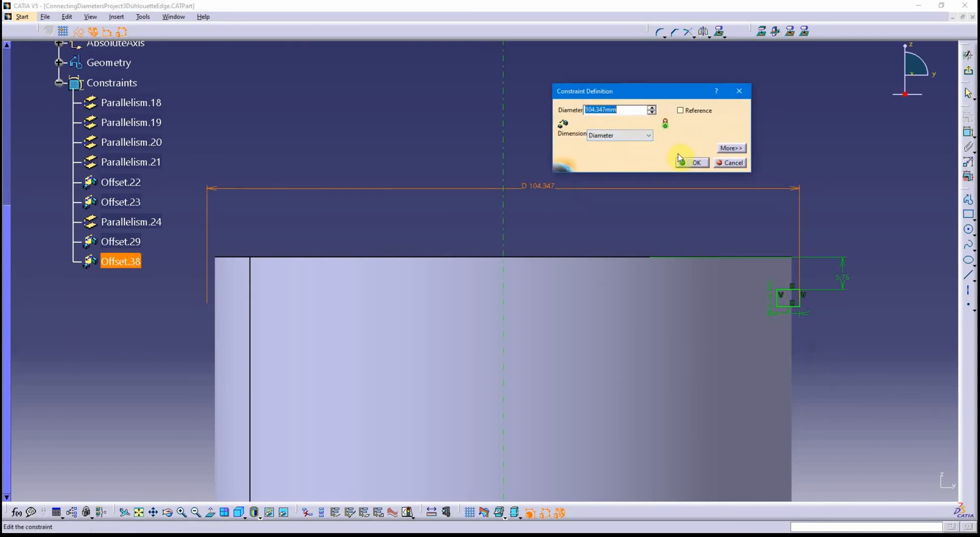
pyautogui.click(693, 163)
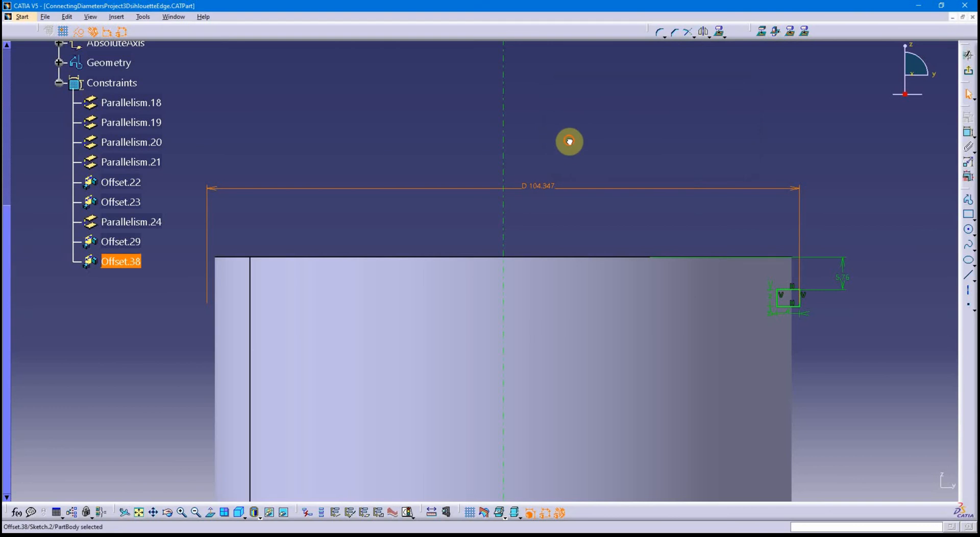
# Step: Examine the groove's diameter dimension and rectangle against the shaft's outer edge from several angles
pyautogui.moveTo(441, 151); pyautogui.dragTo(376, 212, button='middle')
pyautogui.click(374, 206)
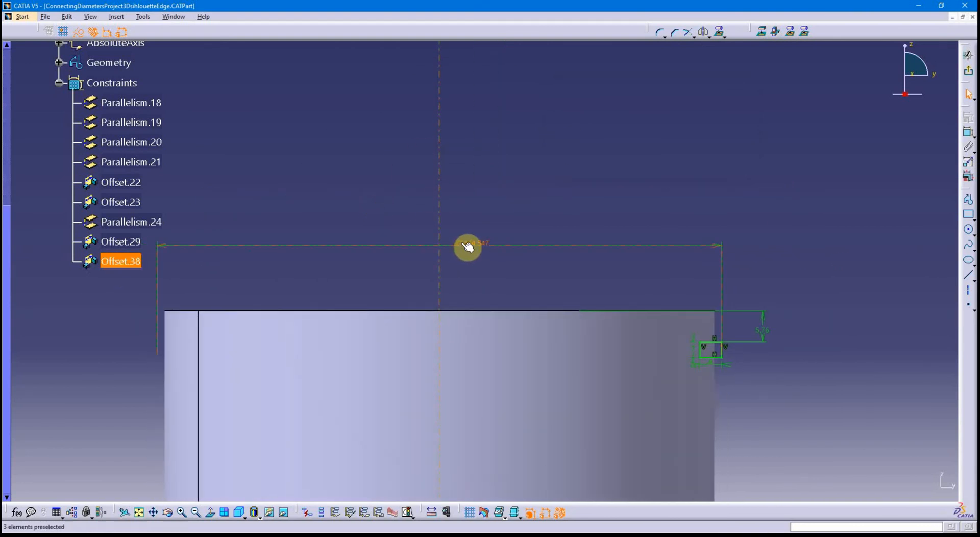
pyautogui.click(529, 173)
pyautogui.moveTo(492, 195)
pyautogui.mouseDown(button='middle')
pyautogui.moveTo(530, 173)
pyautogui.moveTo(535, 197)
pyautogui.moveTo(540, 164)
pyautogui.moveTo(504, 197)
pyautogui.mouseUp(button='middle')
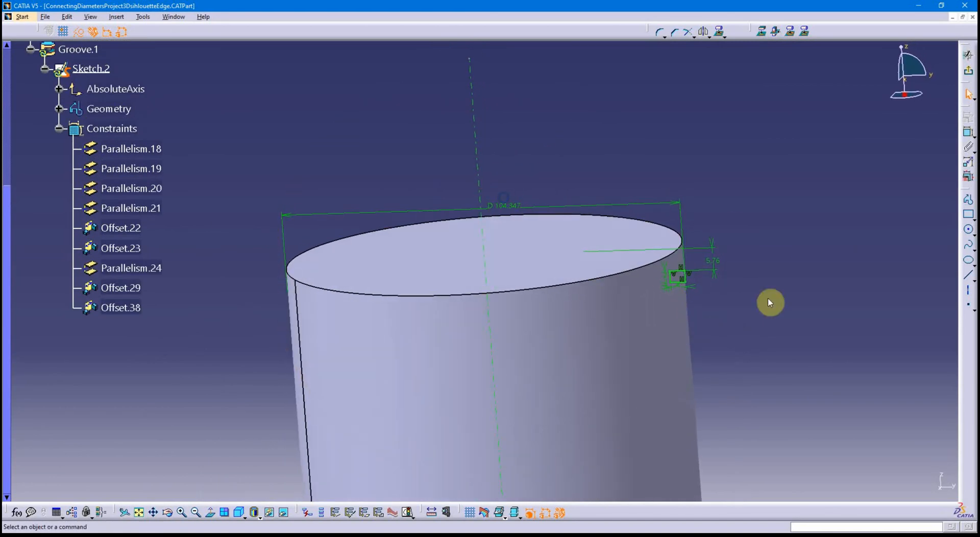
pyautogui.moveTo(770, 303)
pyautogui.mouseDown(button='middle')
pyautogui.moveTo(731, 320)
pyautogui.moveTo(737, 339)
pyautogui.moveTo(711, 335)
pyautogui.mouseUp(button='middle')
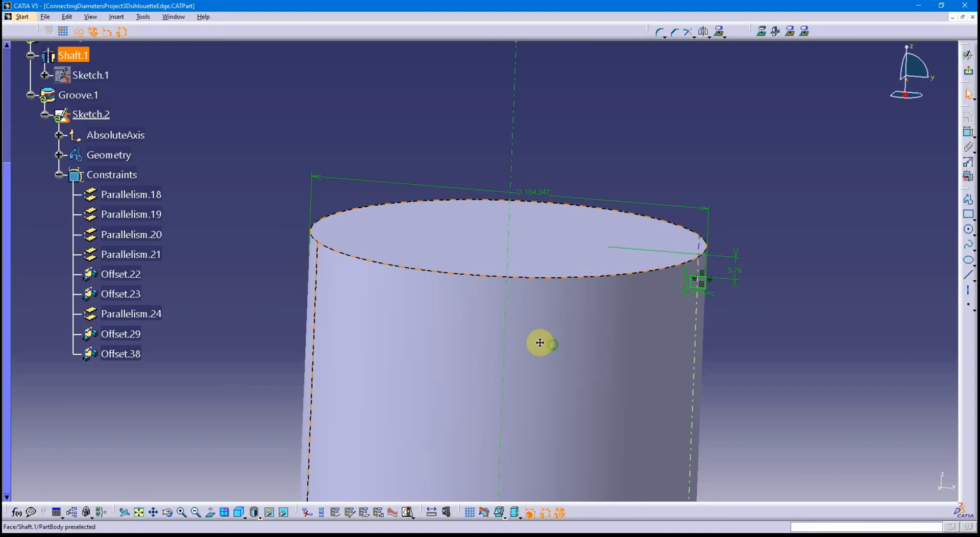
pyautogui.moveTo(540, 342); pyautogui.dragTo(484, 317, button='middle')
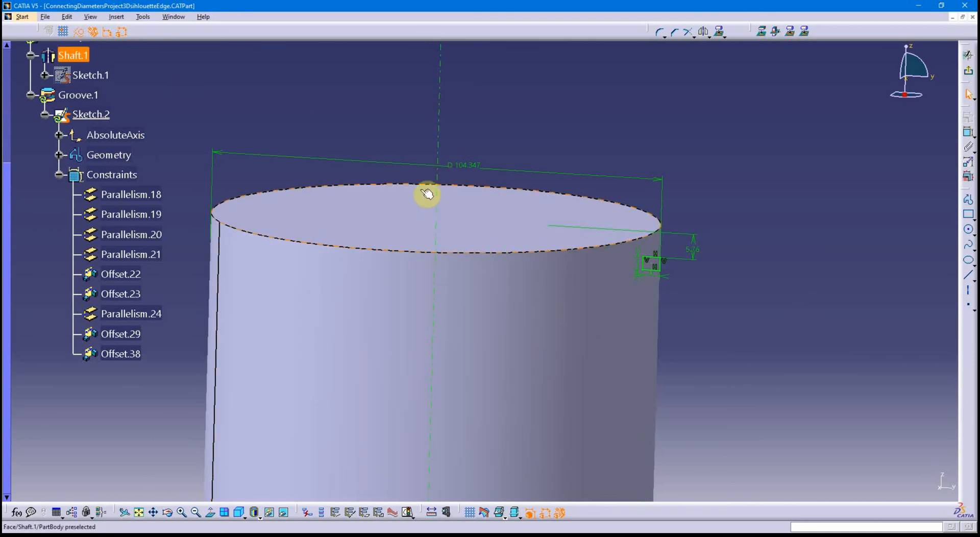
pyautogui.moveTo(501, 351); pyautogui.dragTo(550, 337, button='middle')
pyautogui.moveTo(501, 299); pyautogui.dragTo(553, 444, button='middle')
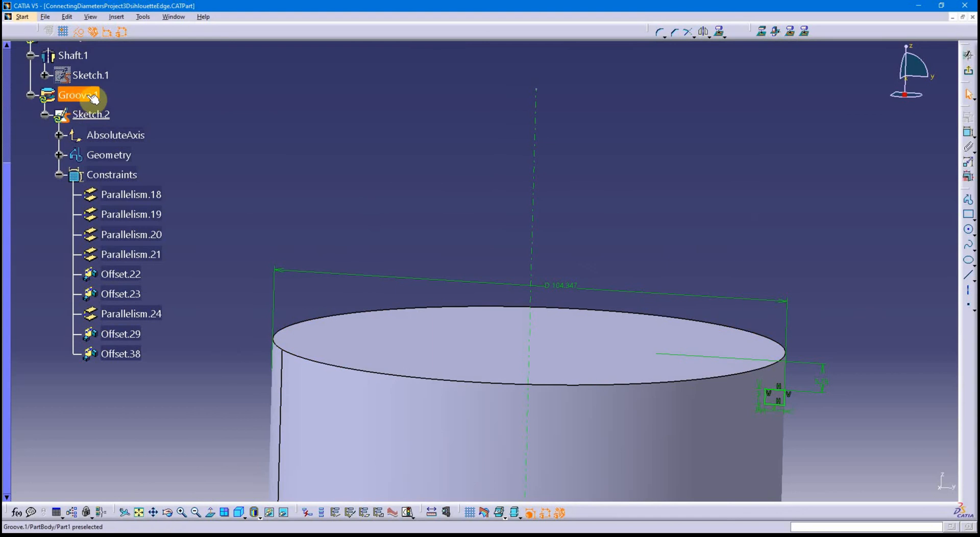
pyautogui.moveTo(572, 294); pyautogui.dragTo(498, 222, button='middle')
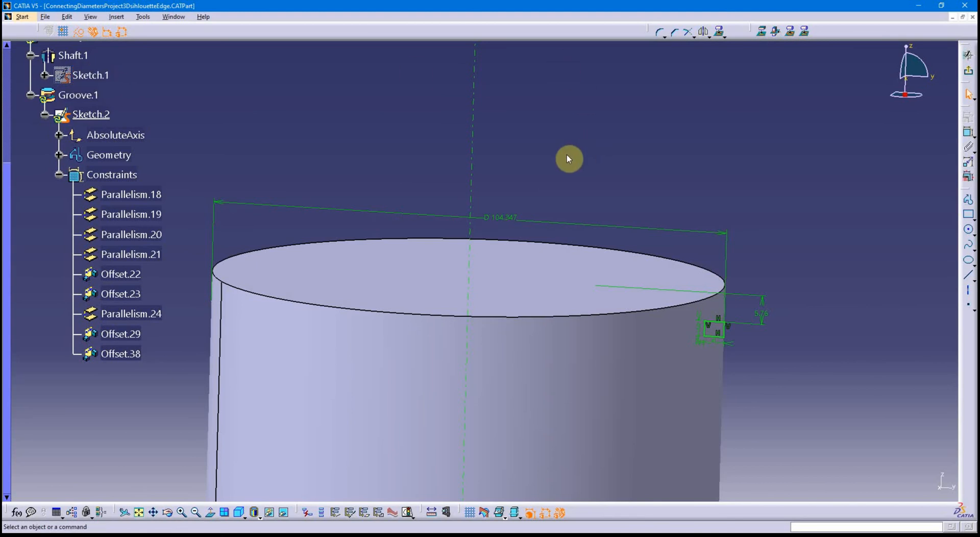
pyautogui.moveTo(567, 154); pyautogui.dragTo(580, 138, button='middle')
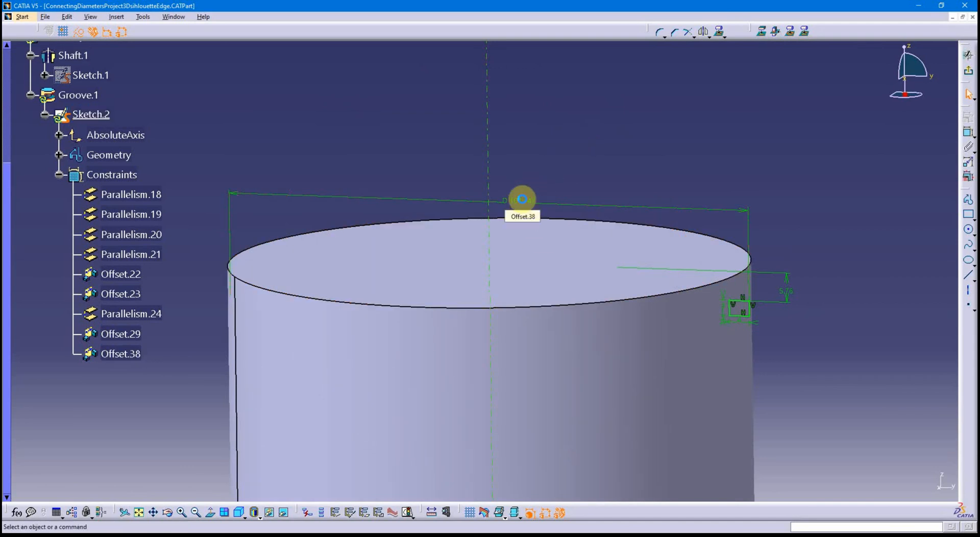
pyautogui.click(520, 201)
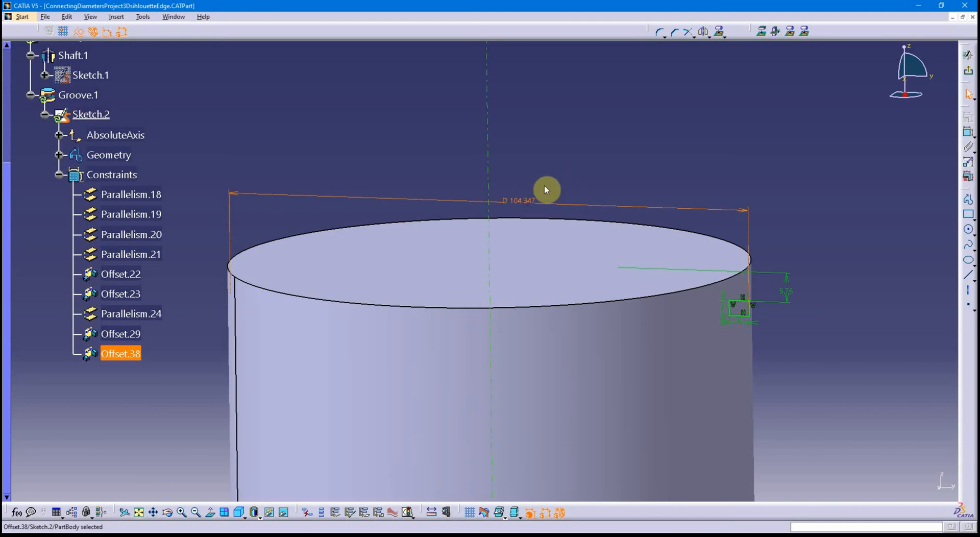
pyautogui.doubleClick(525, 202)
pyautogui.doubleClick(512, 201)
pyautogui.rightClick(513, 206)
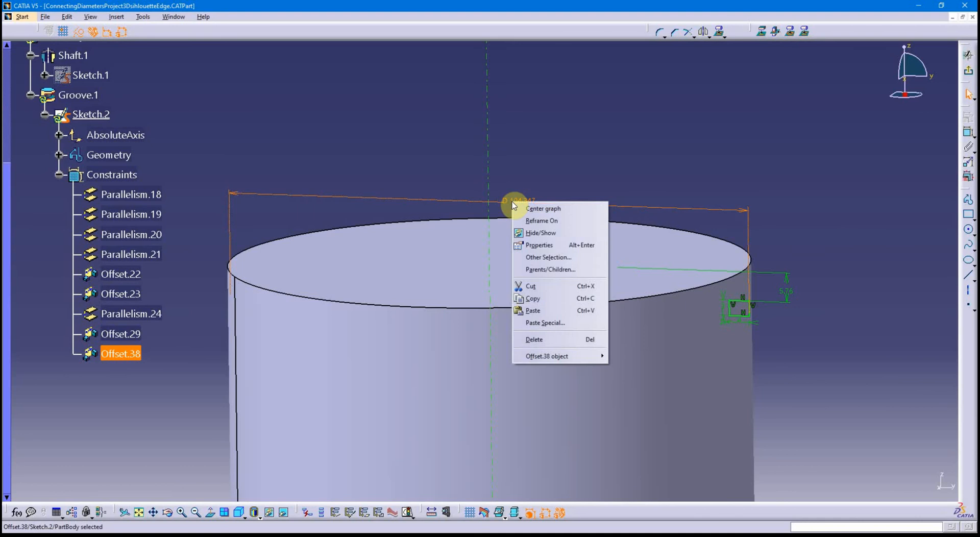
pyautogui.click(168, 418)
pyautogui.rightClick(129, 361)
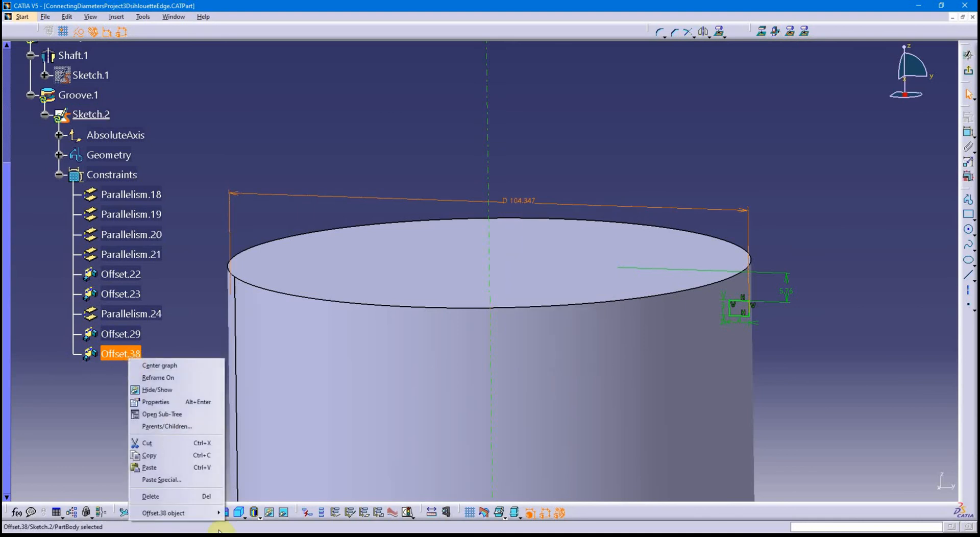
pyautogui.moveTo(193, 519)
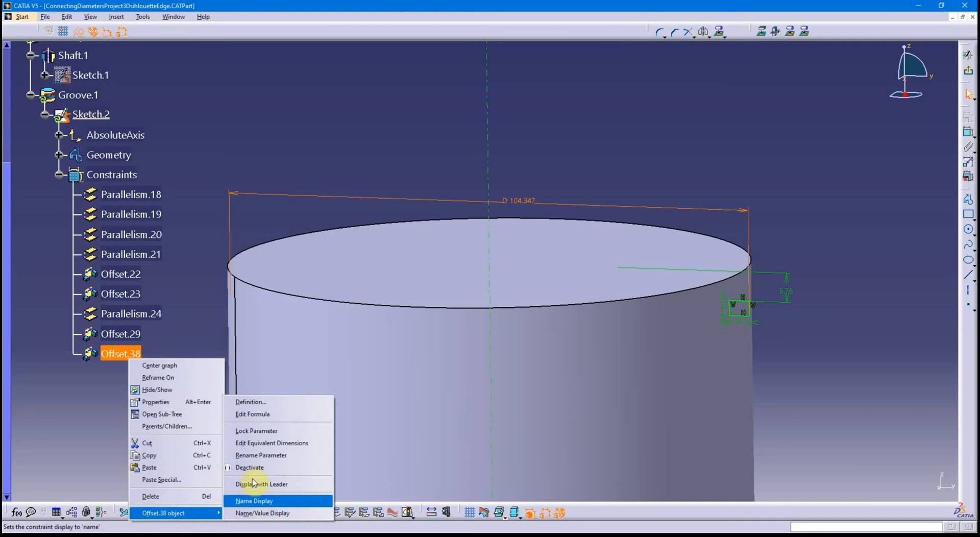
pyautogui.click(385, 156)
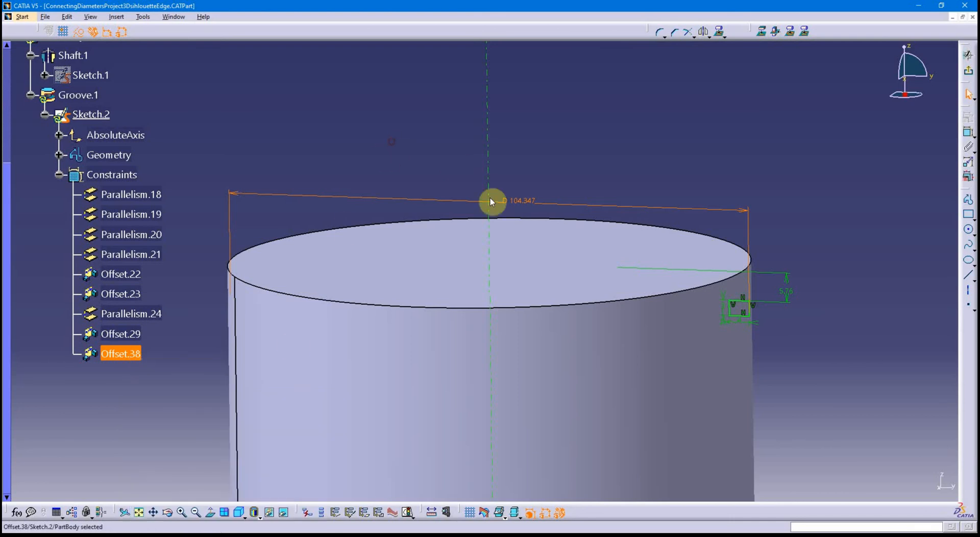
# Step: Open the formula editor for the groove's diameter constraint Offset.38
pyautogui.rightClick(520, 203)
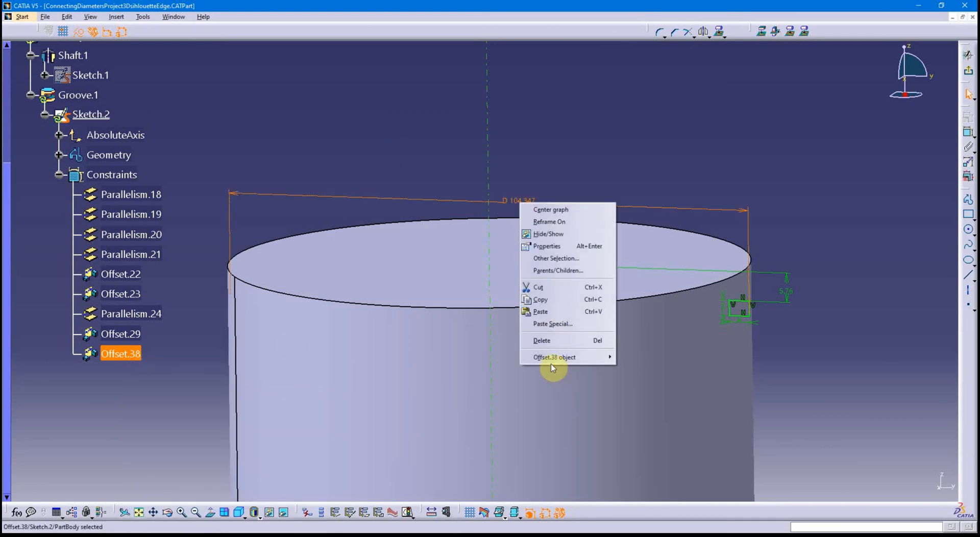
pyautogui.moveTo(547, 358)
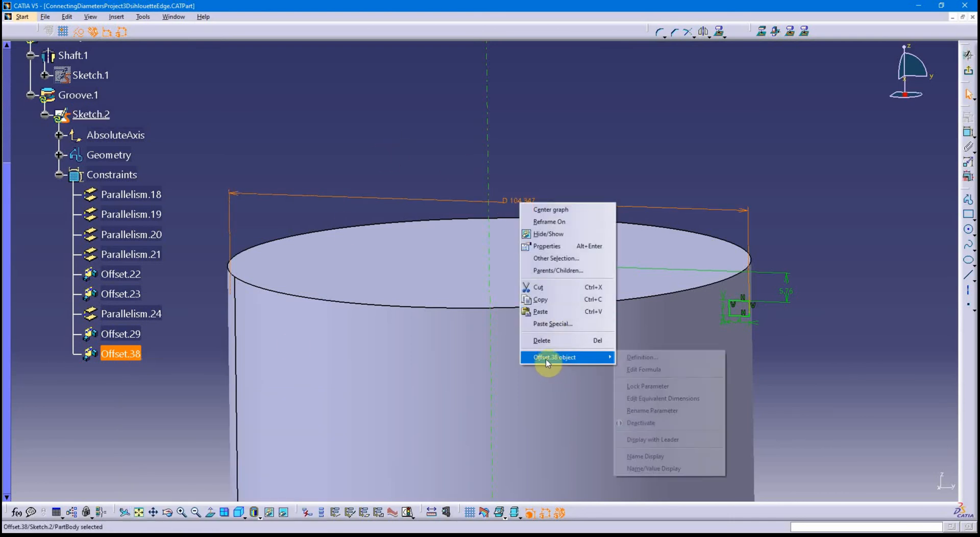
pyautogui.click(646, 374)
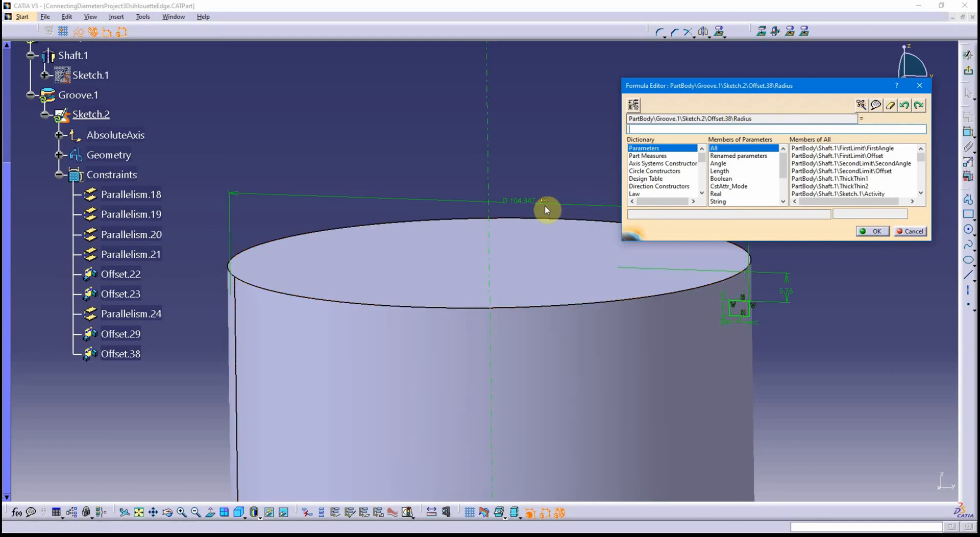
pyautogui.click(745, 119)
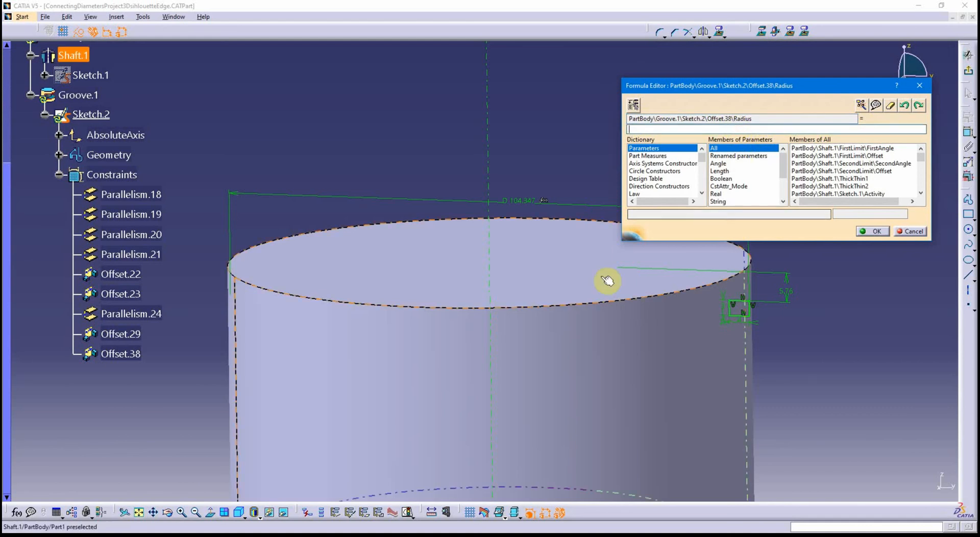
# Step: Expand the constraints of the shaft's Sketch.1 in the tree and display that sketch's dimensions on the model
pyautogui.moveTo(619, 361)
pyautogui.mouseDown(button='middle')
pyautogui.moveTo(574, 394)
pyautogui.moveTo(446, 286)
pyautogui.moveTo(394, 326)
pyautogui.mouseUp(button='middle')
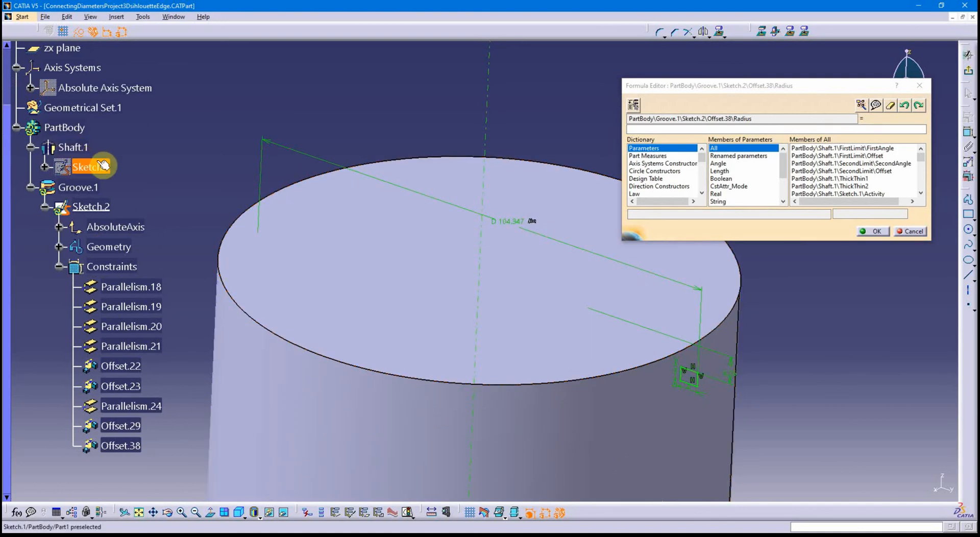
pyautogui.click(45, 167)
pyautogui.click(60, 227)
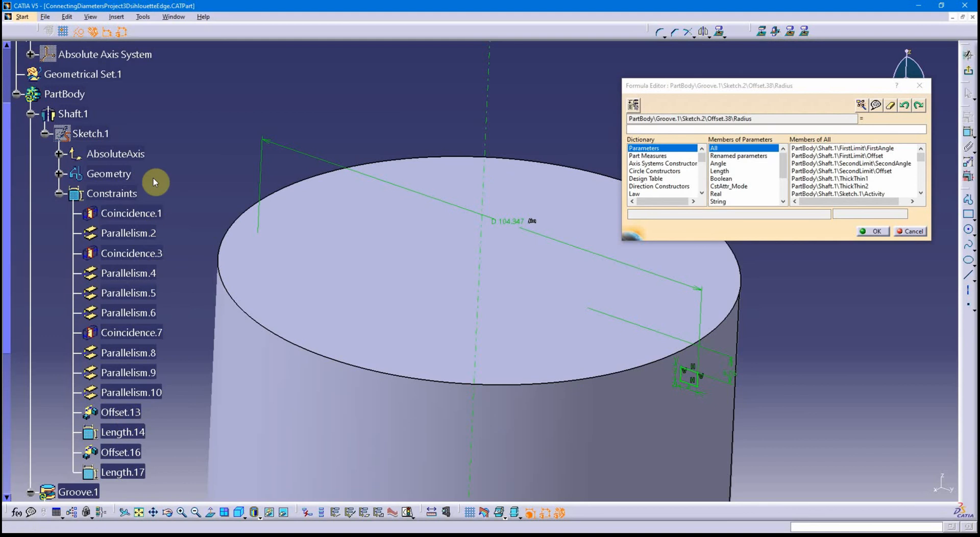
pyautogui.click(95, 133)
pyautogui.moveTo(449, 218)
pyautogui.mouseDown(button='middle')
pyautogui.moveTo(339, 270)
pyautogui.moveTo(308, 308)
pyautogui.moveTo(349, 354)
pyautogui.moveTo(368, 324)
pyautogui.moveTo(376, 343)
pyautogui.moveTo(398, 296)
pyautogui.mouseUp(button='middle')
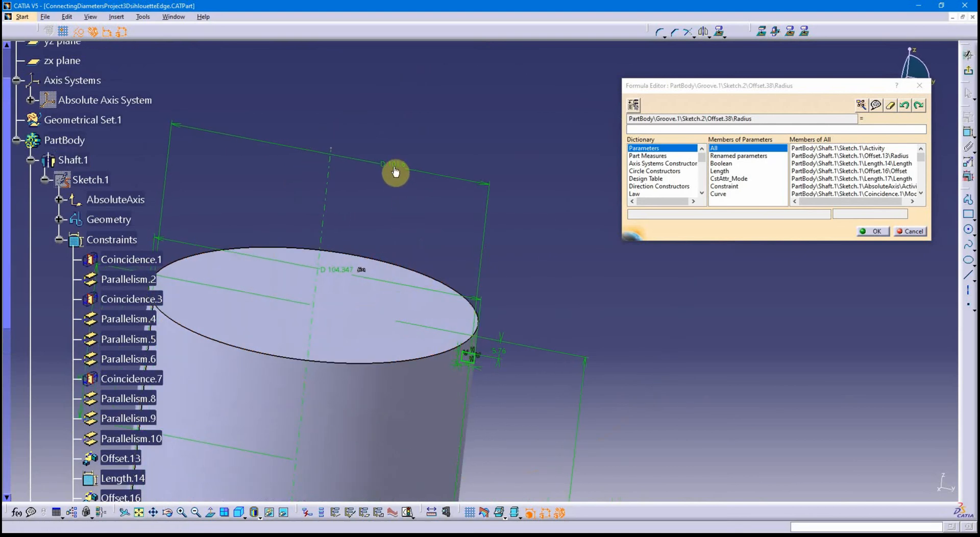
pyautogui.scroll(-3, 394, 216)
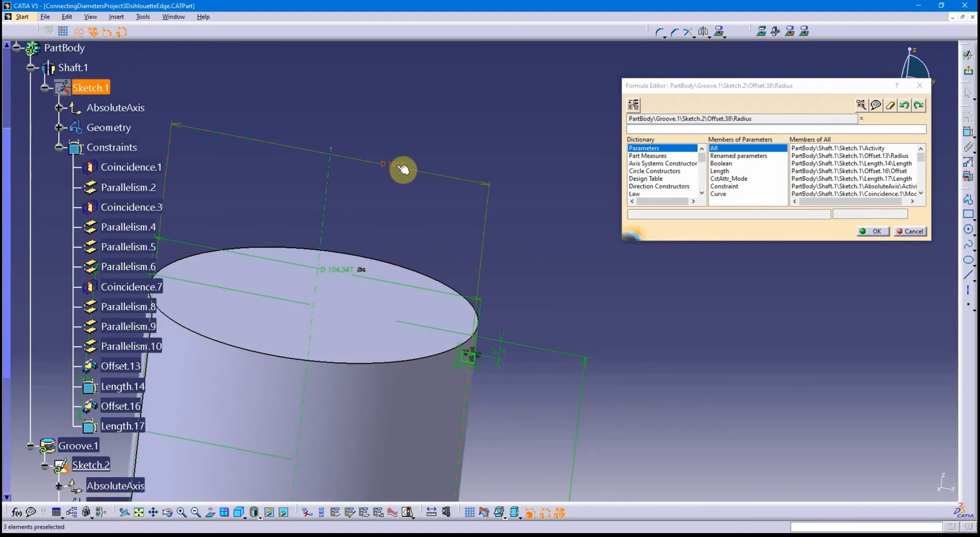
pyautogui.scroll(1, 409, 204)
pyautogui.moveTo(410, 207); pyautogui.dragTo(451, 220, button='middle')
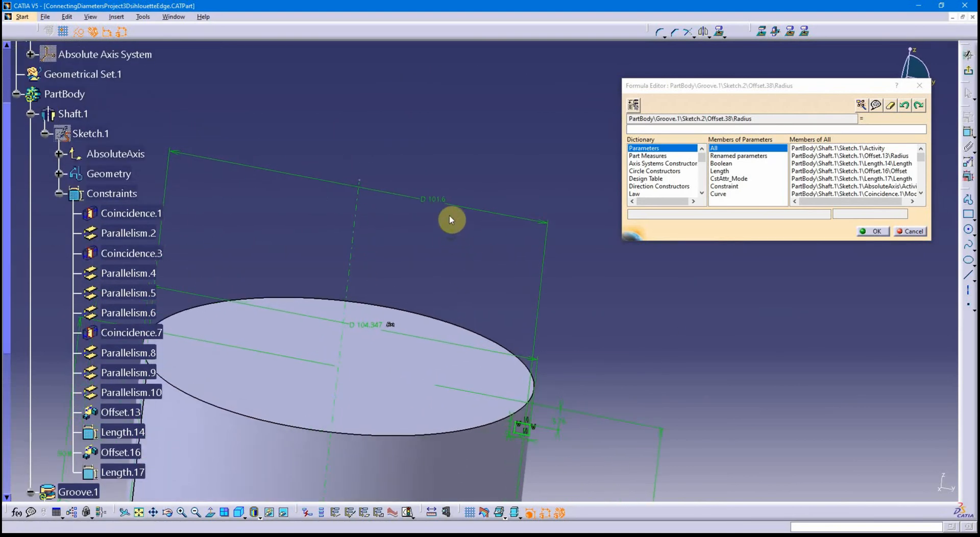
# Step: Set the groove constraint's radius formula equal to the shaft's Sketch.1 Offset.13 Radius and accept it
pyautogui.click(443, 202)
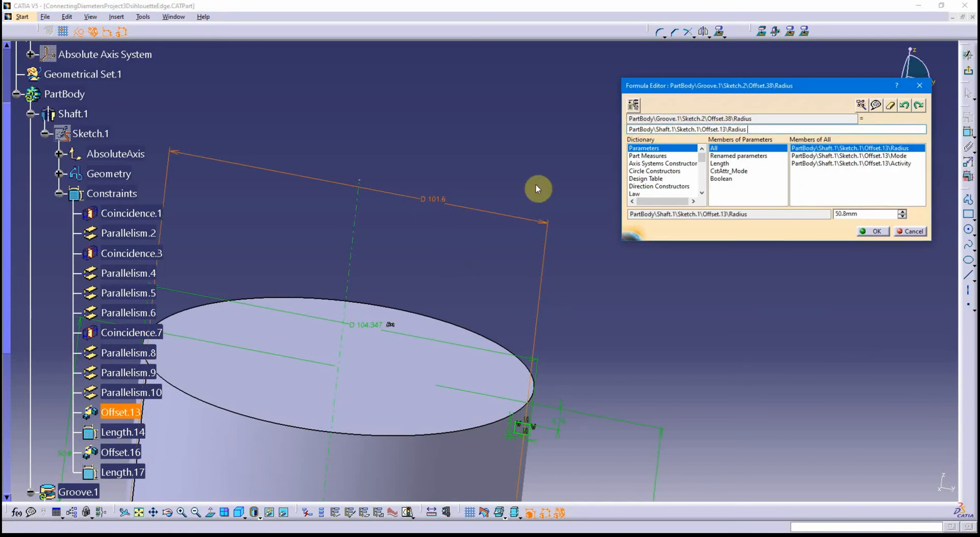
pyautogui.moveTo(252, 375); pyautogui.dragTo(415, 313, button='middle')
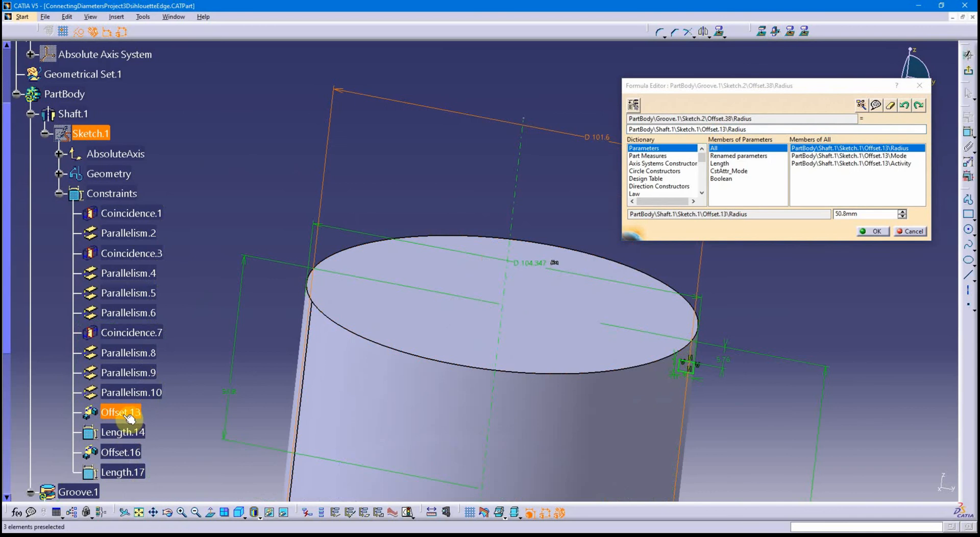
pyautogui.middleClick(533, 250)
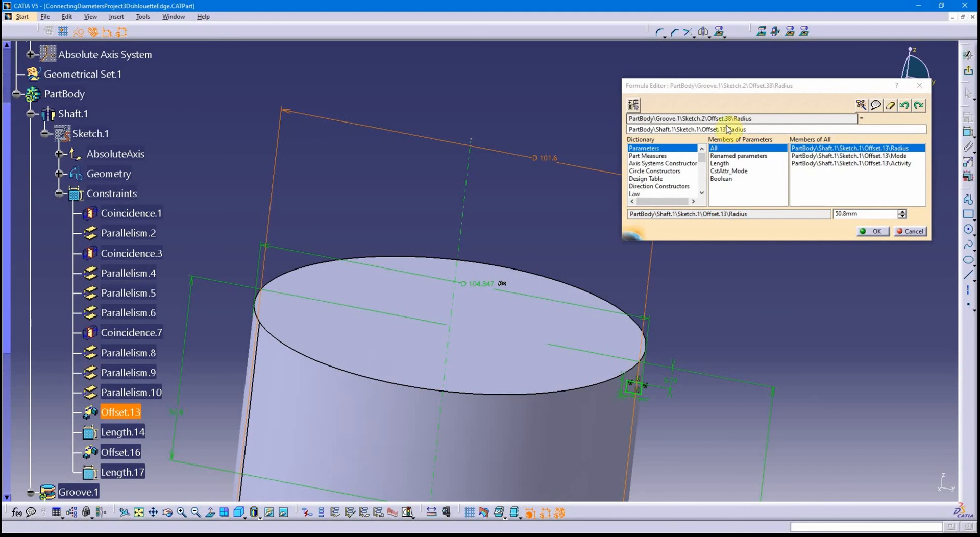
pyautogui.moveTo(487, 328); pyautogui.dragTo(489, 281, button='middle')
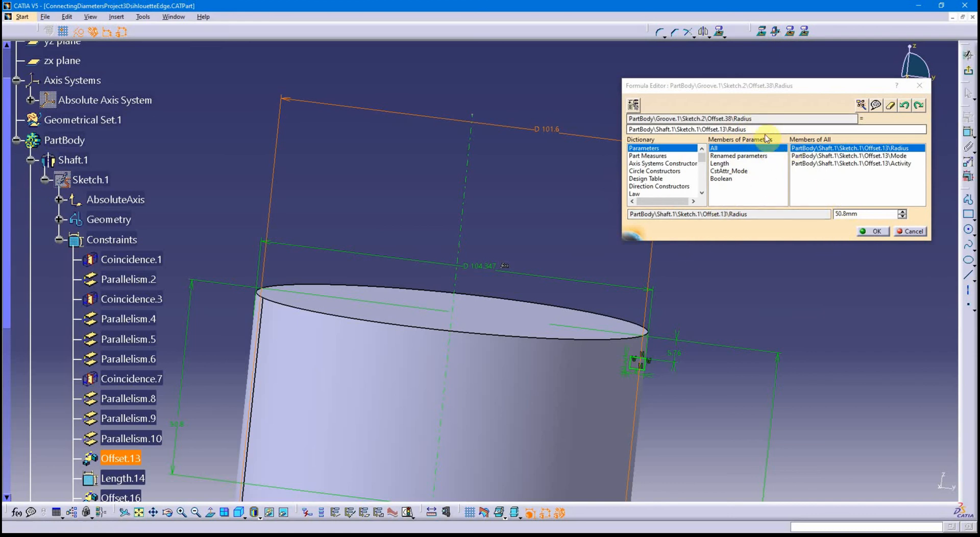
pyautogui.click(875, 232)
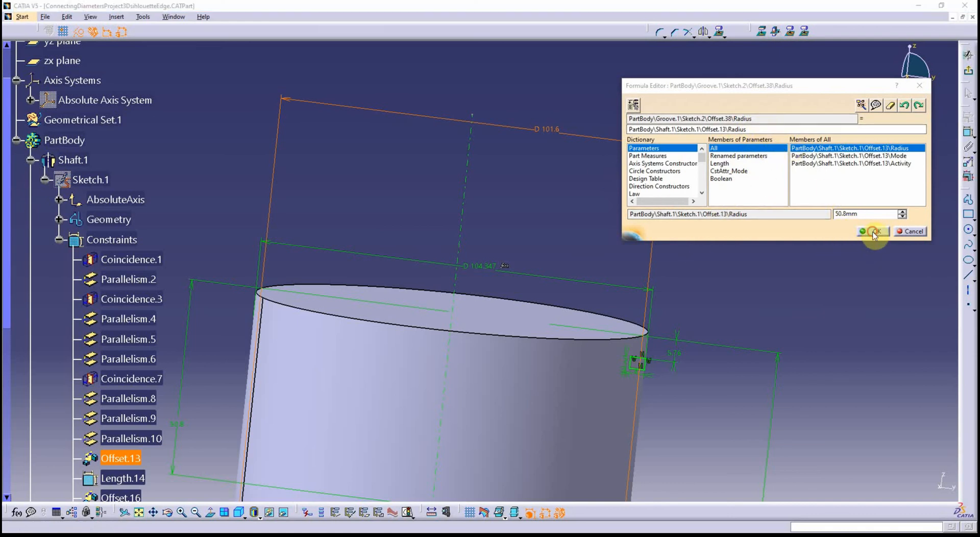
# Step: Check the groove diameter constraint's driven value and supporting elements, and close its definition unchanged
pyautogui.moveTo(675, 247); pyautogui.dragTo(666, 183, button='middle')
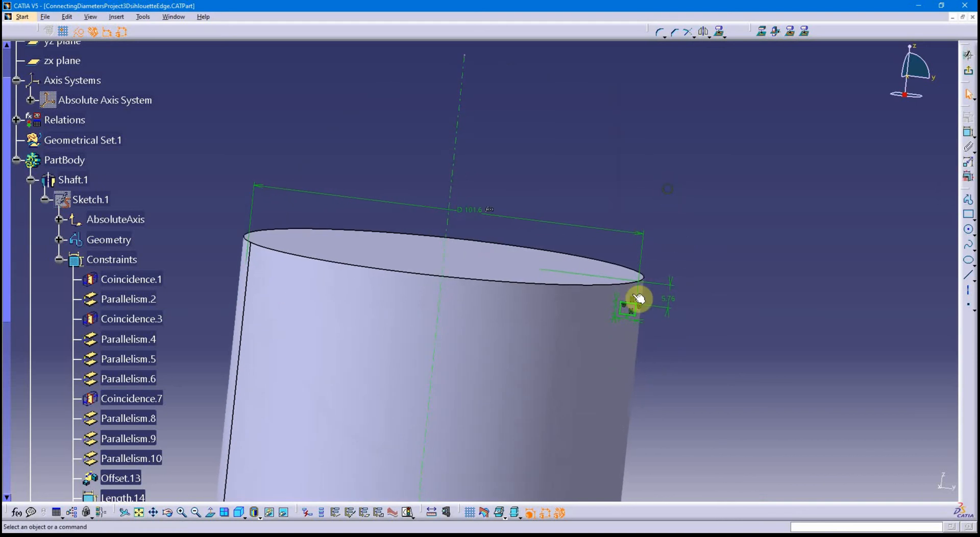
pyautogui.moveTo(639, 298); pyautogui.dragTo(522, 249, button='middle')
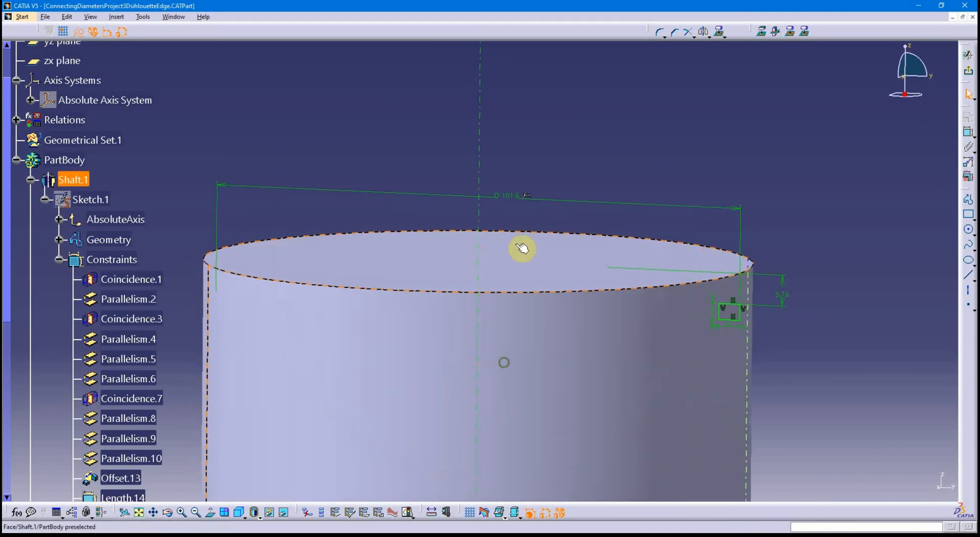
pyautogui.doubleClick(516, 200)
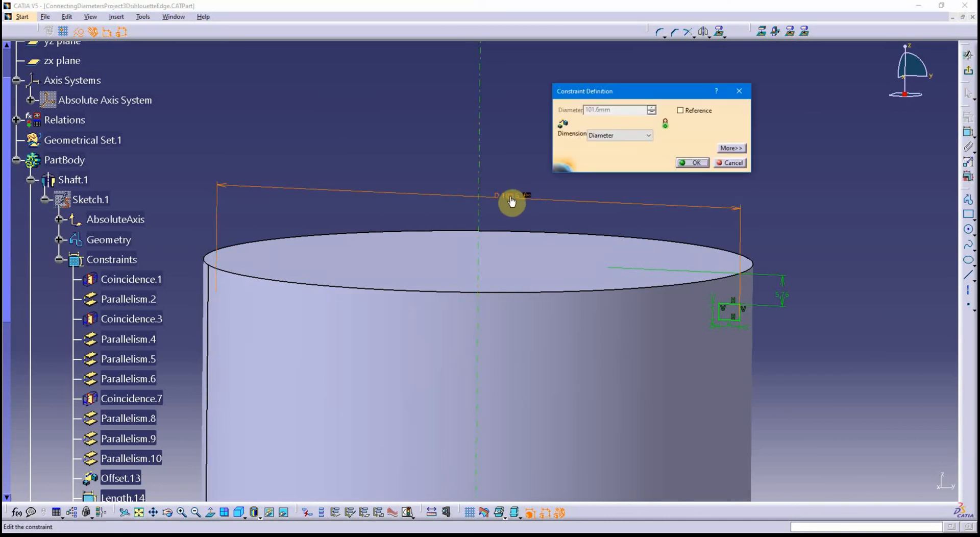
pyautogui.moveTo(512, 163); pyautogui.dragTo(467, 185, button='middle')
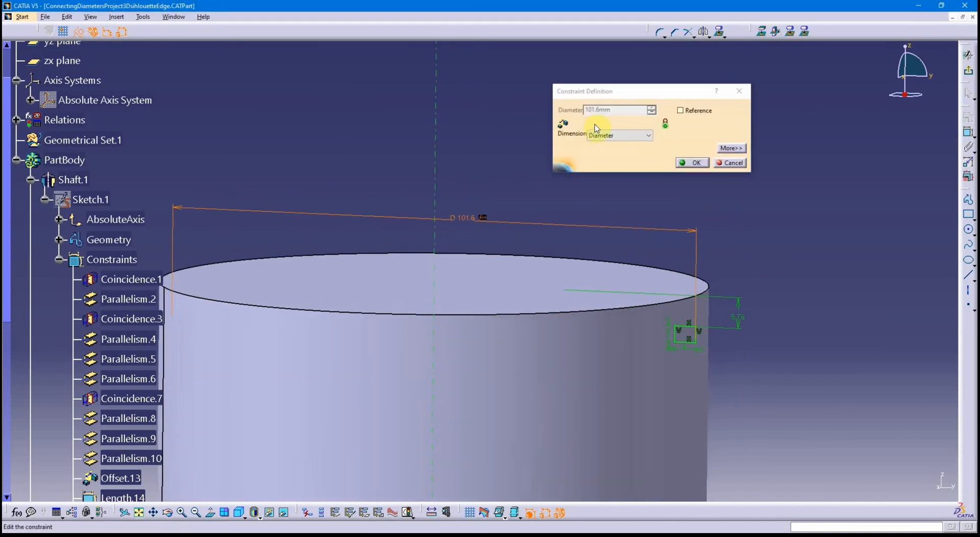
pyautogui.click(618, 110)
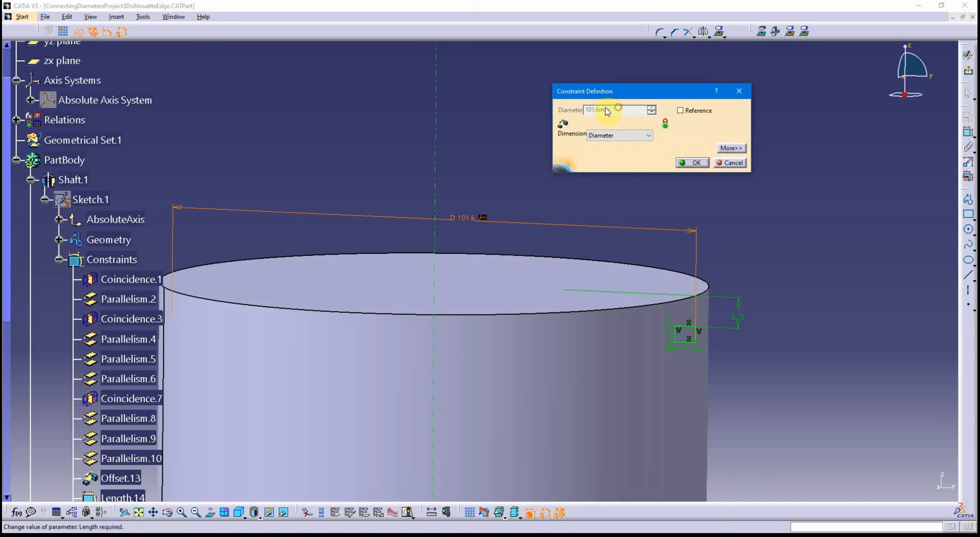
pyautogui.click(731, 148)
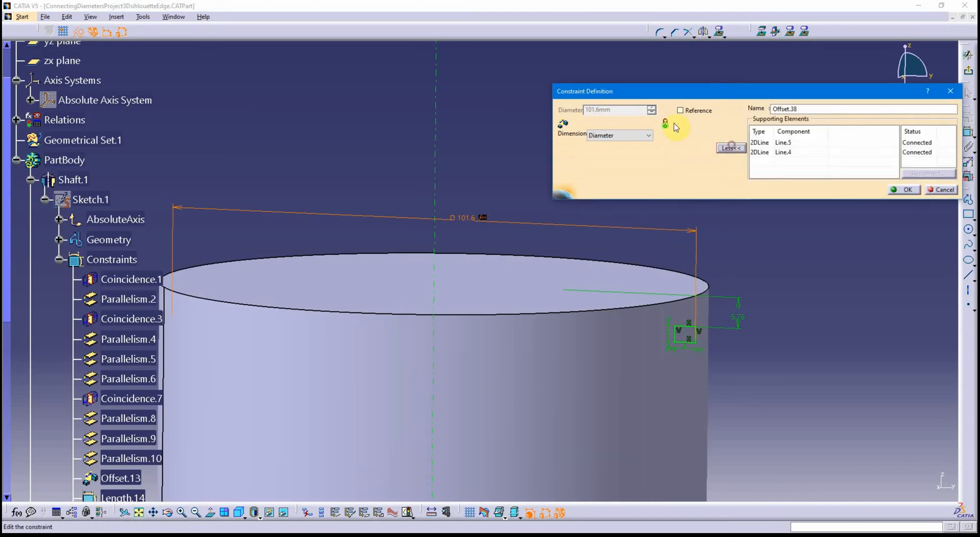
pyautogui.click(908, 191)
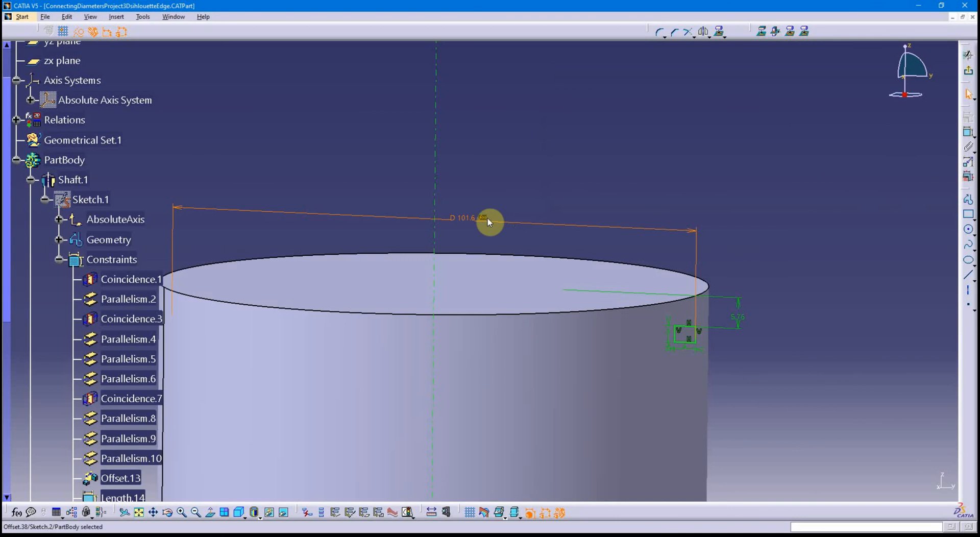
pyautogui.click(499, 209)
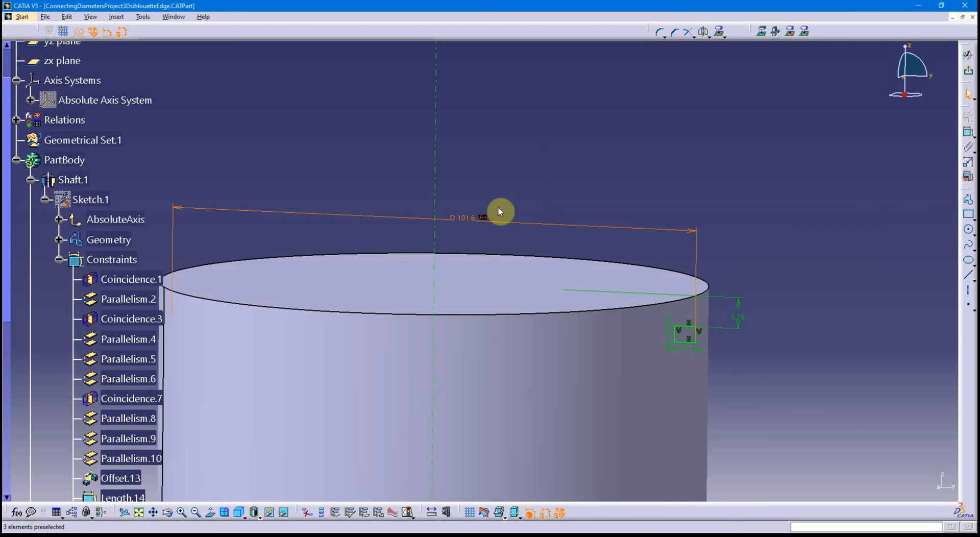
# Step: Read the formula stored under the part's Relations and collapse the branch again
pyautogui.click(16, 121)
pyautogui.scroll(3, 195, 165)
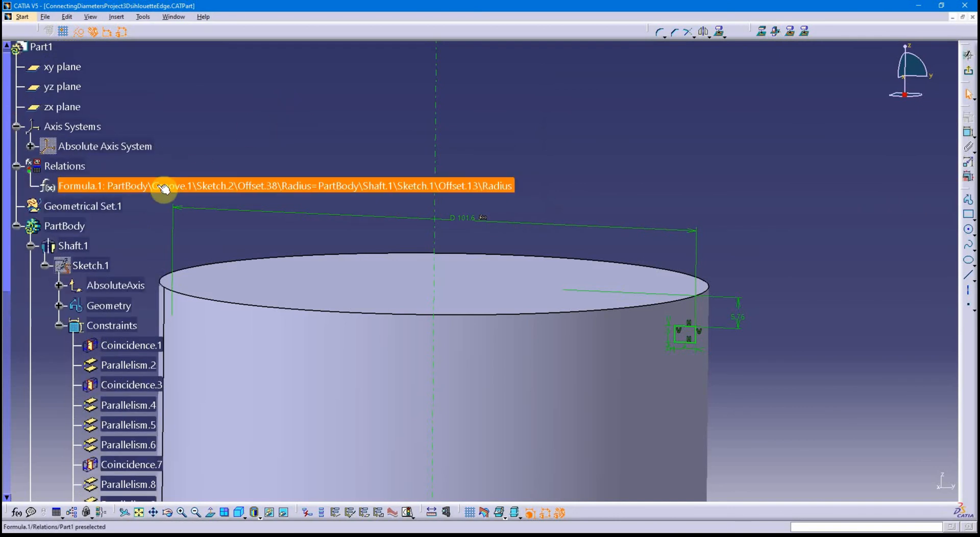
pyautogui.click(16, 166)
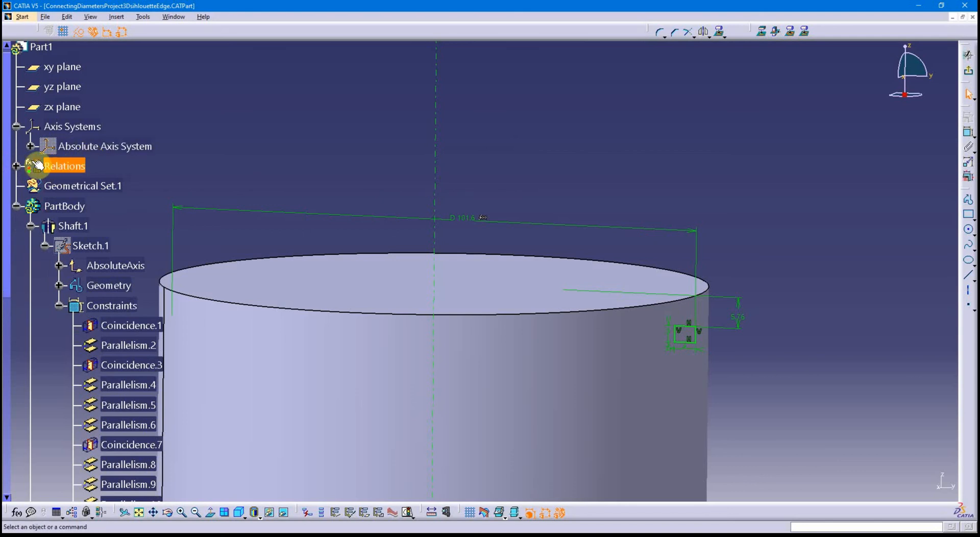
# Step: Exit Sketch.2 and return to the 3D part
pyautogui.moveTo(376, 125); pyautogui.dragTo(592, 106, button='middle')
pyautogui.click(545, 68)
pyautogui.scroll(1, 590, 109)
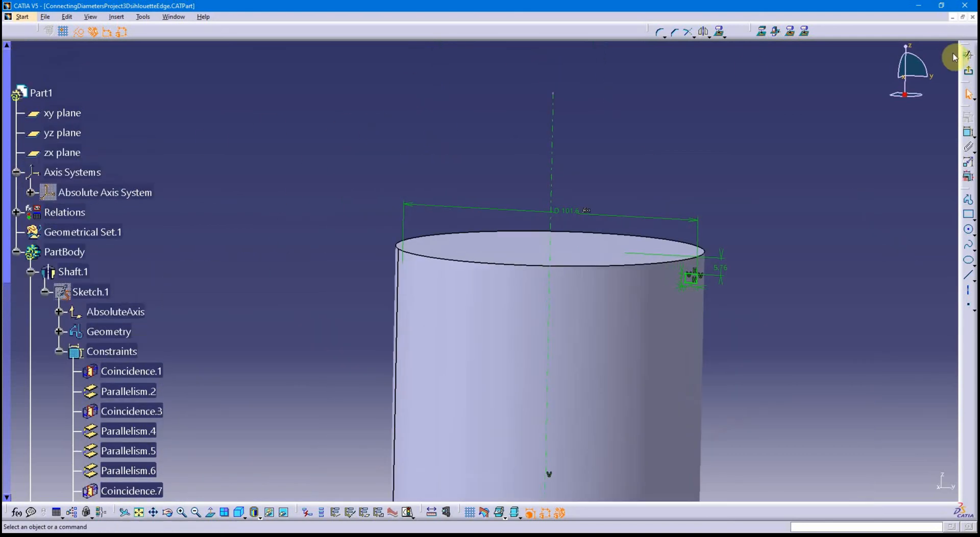
pyautogui.click(966, 55)
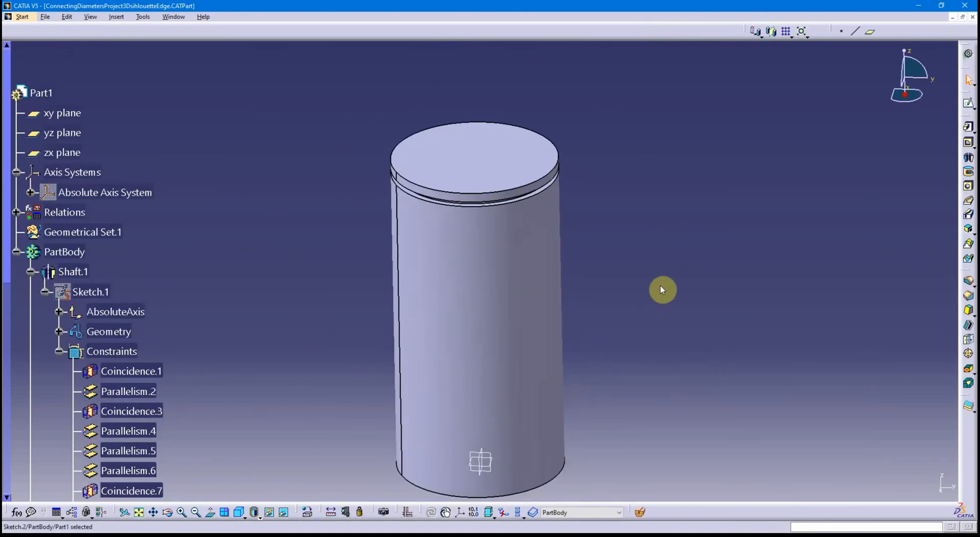
# Step: Set the shaft's outer diameter to 200 mm and inspect how the groove follows the resized shaft
pyautogui.doubleClick(531, 300)
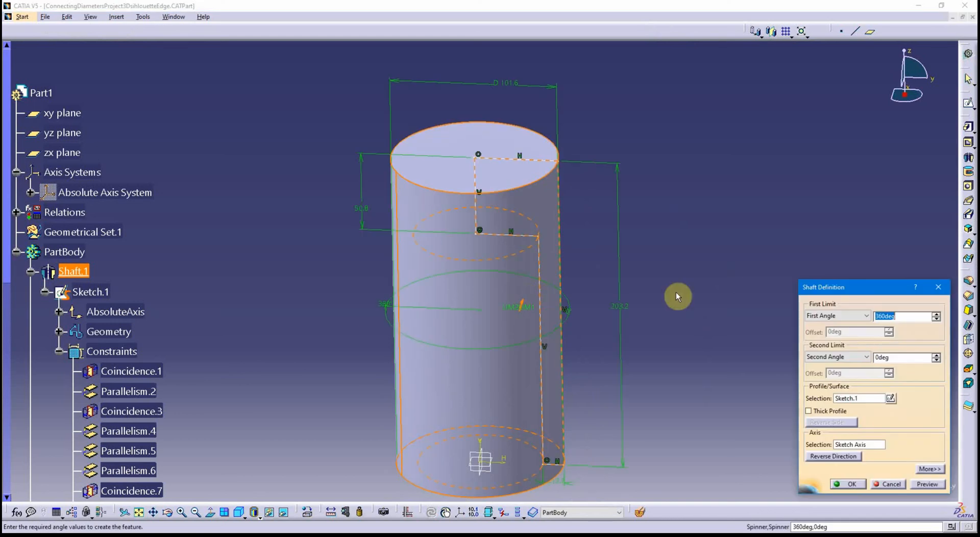
pyautogui.doubleClick(510, 83)
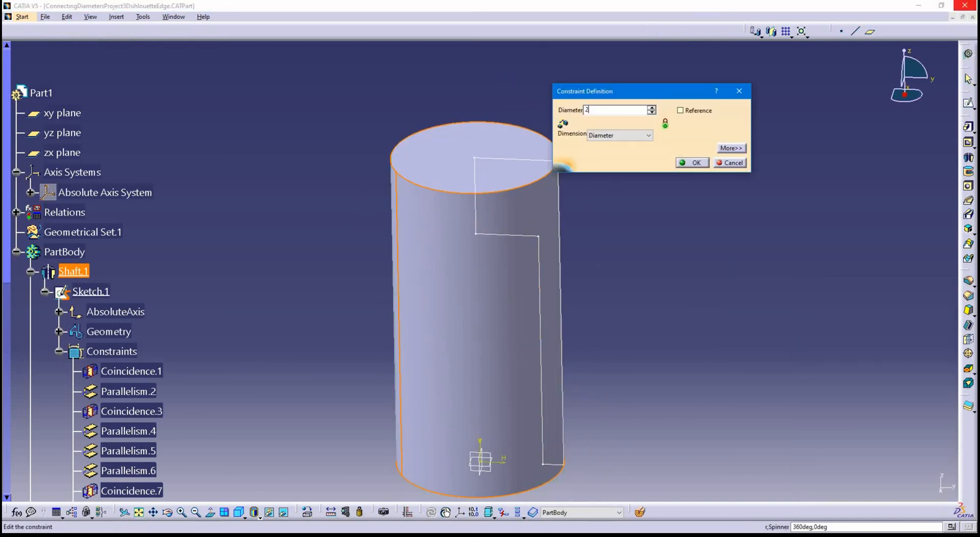
pyautogui.press('Return')
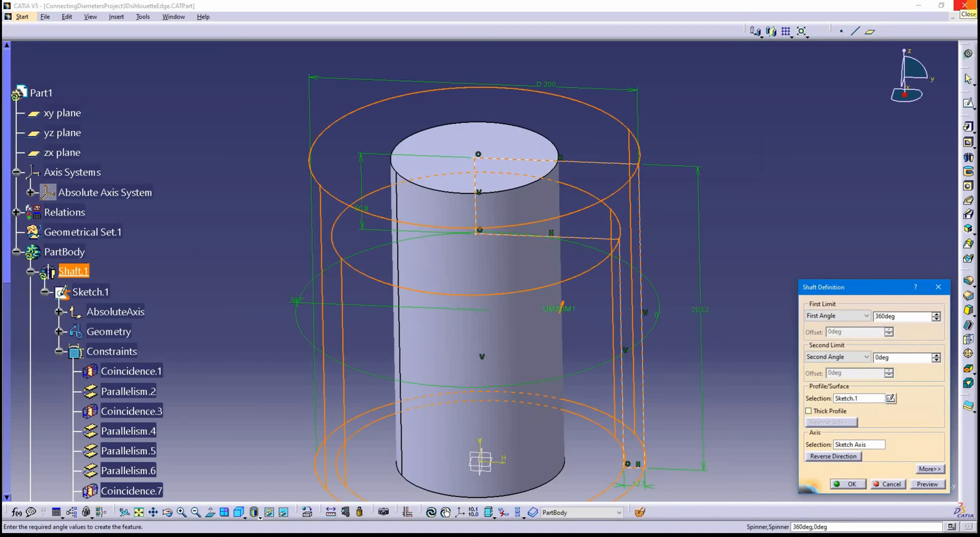
pyautogui.click(851, 485)
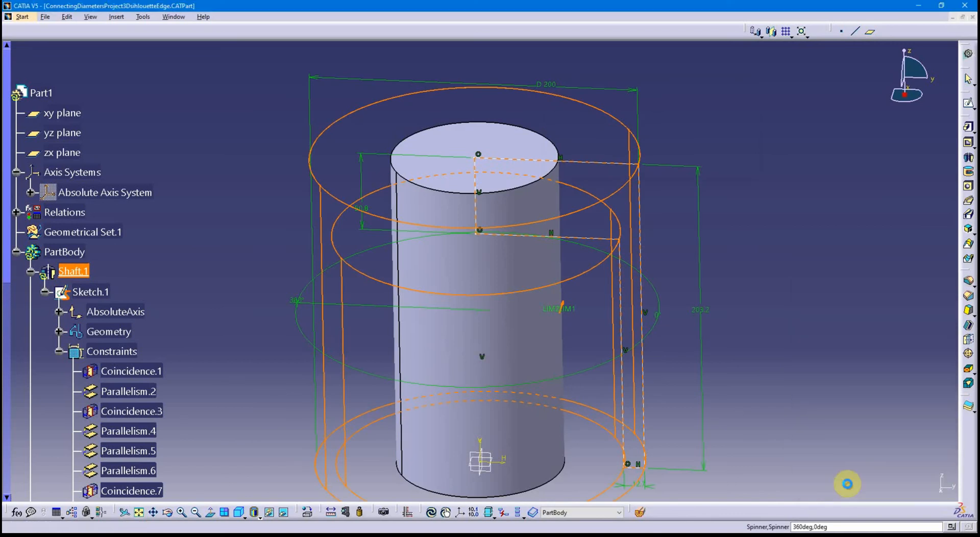
pyautogui.click(466, 325)
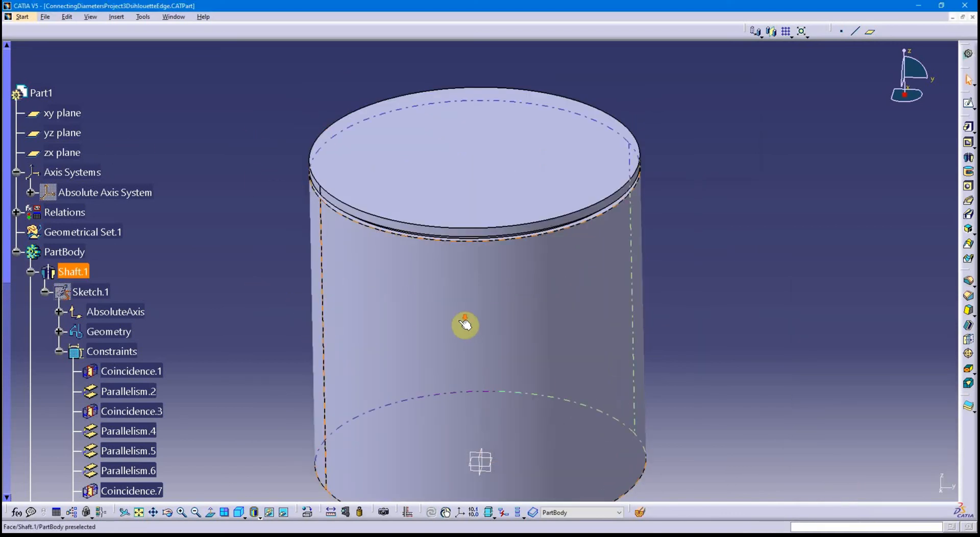
pyautogui.moveTo(446, 274); pyautogui.dragTo(626, 206, button='middle')
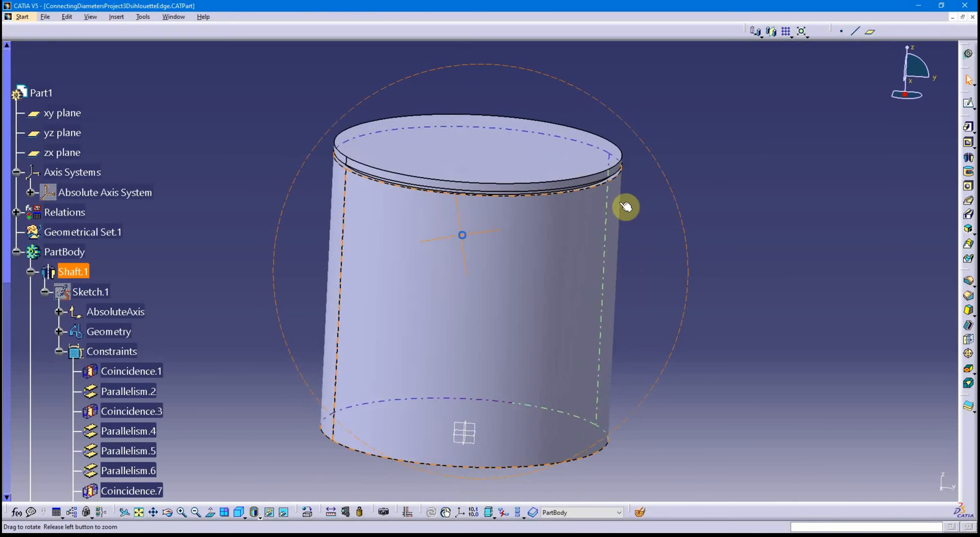
# Step: Undo the 200 mm shaft diameter change and view the groove near the shaft's upper end
pyautogui.click(889, 198)
pyautogui.hotkey('ctrl', 'z')
pyautogui.hotkey('ctrl', 'z')
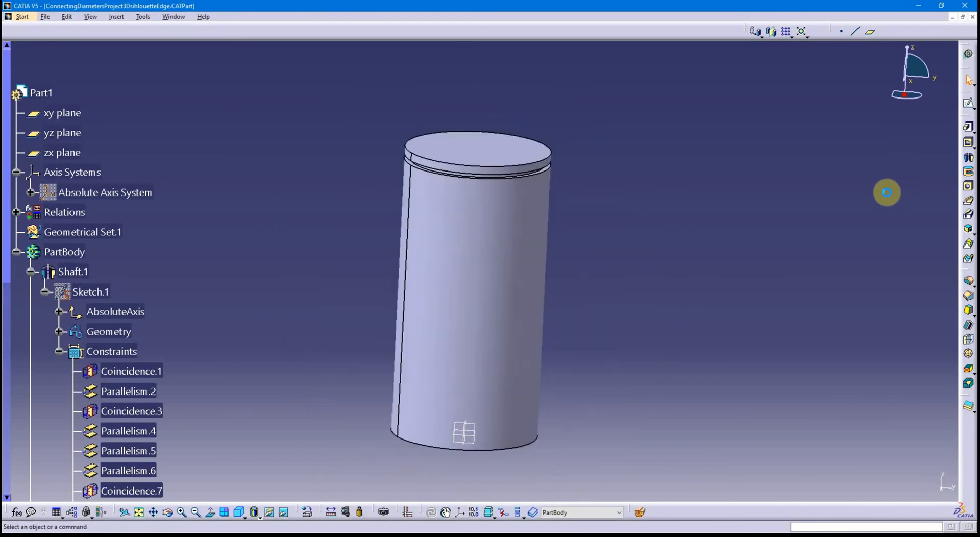
pyautogui.moveTo(660, 246); pyautogui.dragTo(581, 277, button='middle')
pyautogui.scroll(1, 581, 289)
pyautogui.moveTo(497, 324); pyautogui.dragTo(510, 321, button='middle')
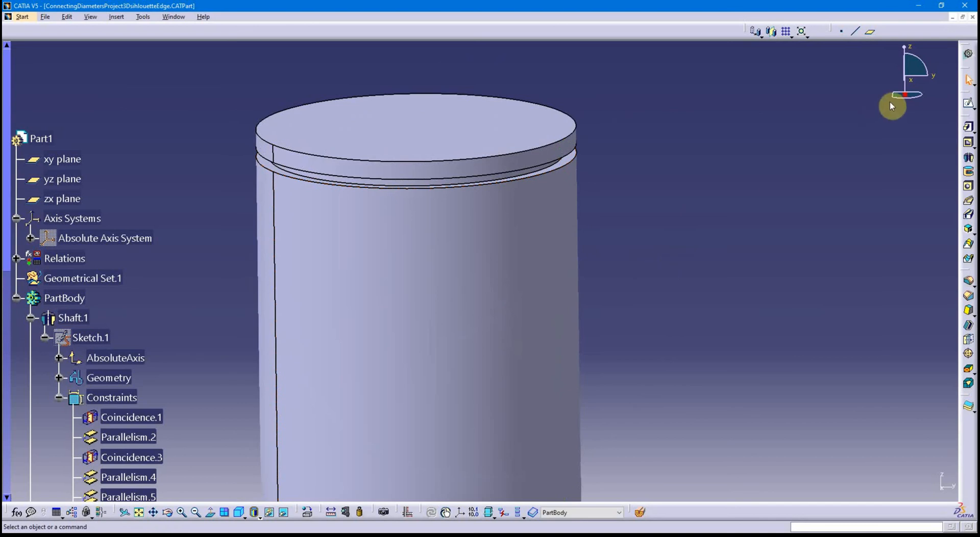